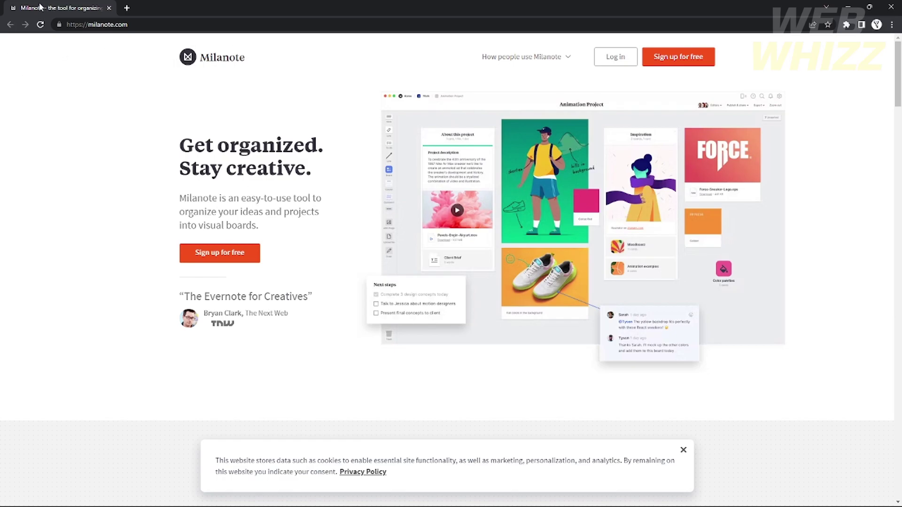
Open the sign-up form and enter the first and last name.
{"action": "left_click", "coordinate": [236, 254]}
{"action": "left_click", "coordinate": [384, 259]}
{"action": "key", "text": "Down"}
{"action": "key", "text": "Return"}
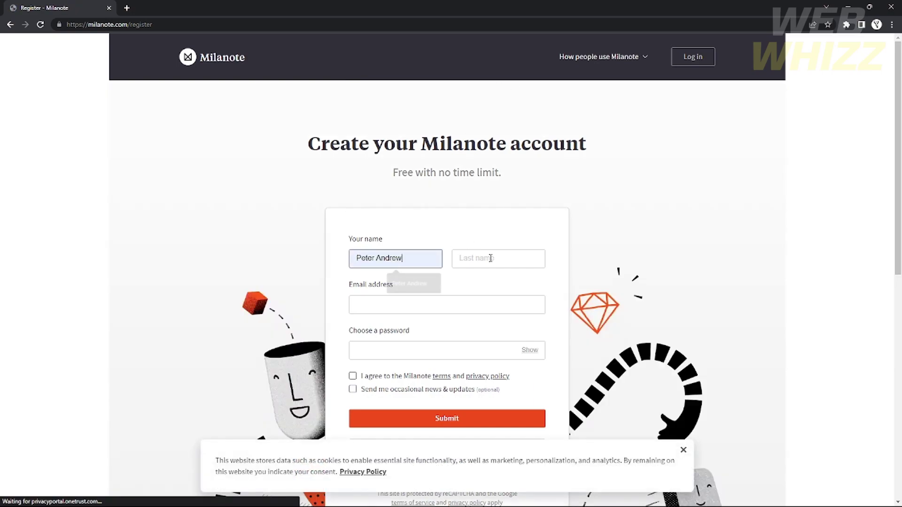
{"action": "left_click", "coordinate": [489, 258]}
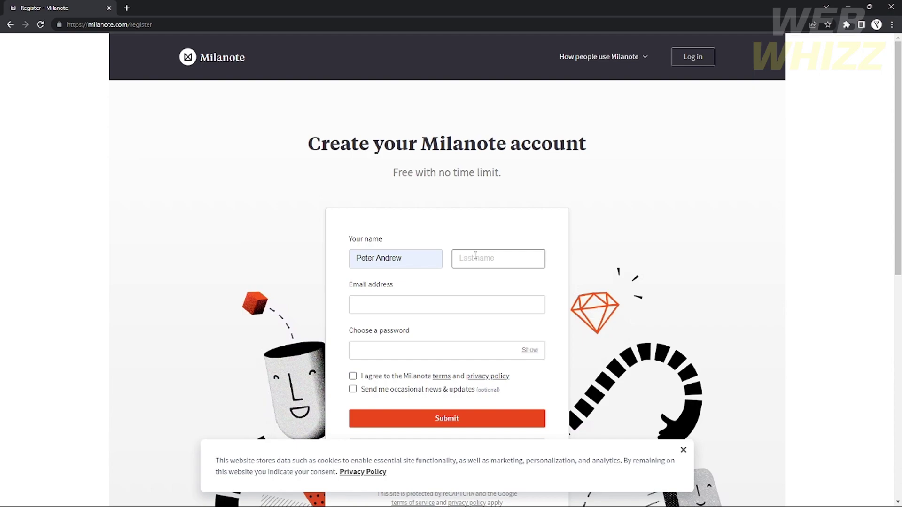
{"action": "type", "text": "BEr"}
{"action": "left_click", "coordinate": [467, 260]}
{"action": "key", "text": "BackSpace"}
{"action": "type", "text": "e"}
Enter the e-mail address and password, and tick the terms and news checkboxes.
{"action": "left_click", "coordinate": [370, 302]}
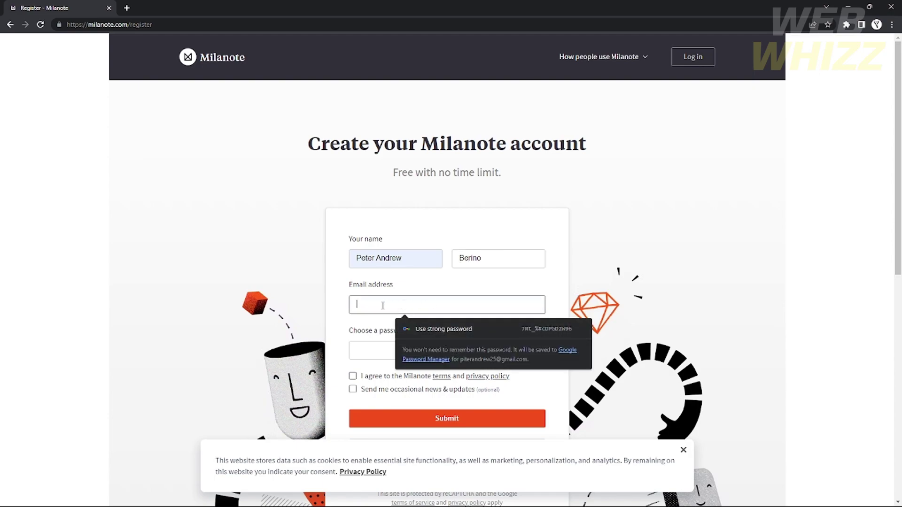
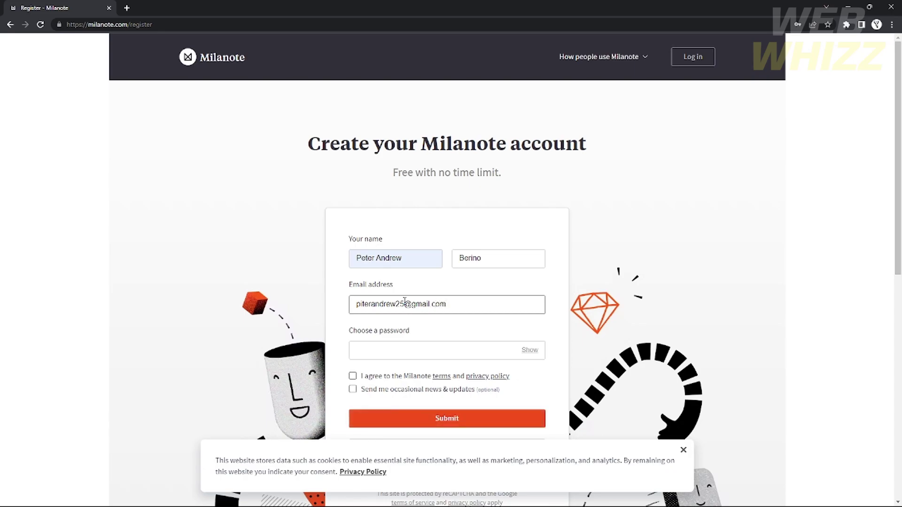
{"action": "left_click", "coordinate": [406, 343]}
{"action": "key", "text": "ctrl+v"}
{"action": "left_click", "coordinate": [413, 376]}
{"action": "left_click", "coordinate": [423, 389]}
{"action": "scroll", "coordinate": [423, 392], "scroll_direction": "down", "scroll_amount": 5}
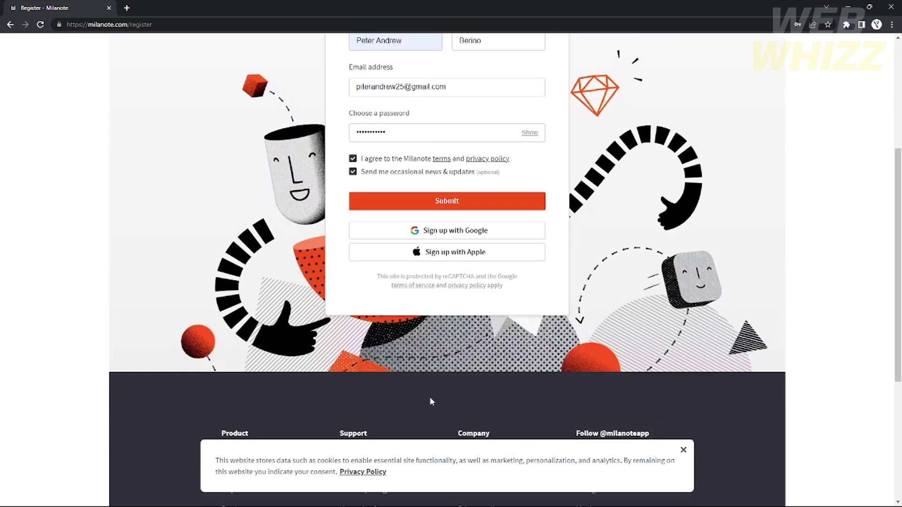
{"action": "scroll", "coordinate": [410, 152], "scroll_direction": "up", "scroll_amount": 2}
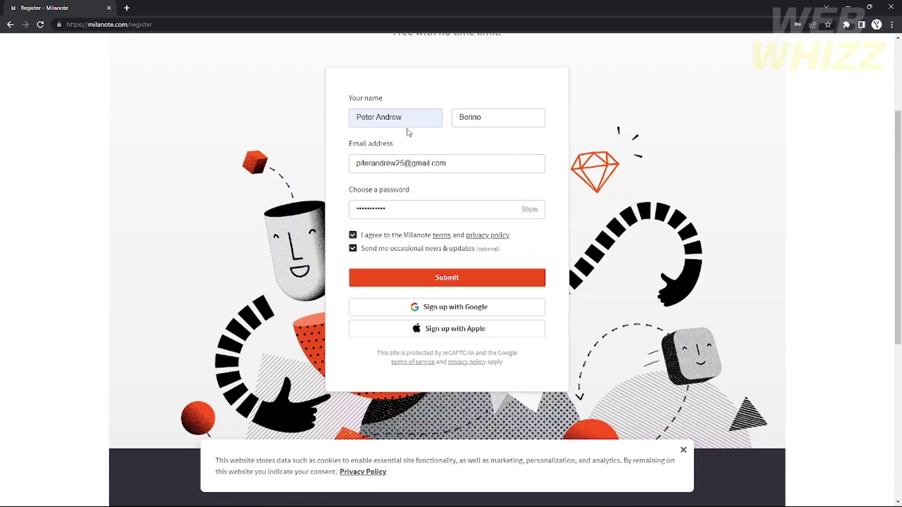
Switch to signing up with Google and agree to Milanote's terms.
{"action": "left_click", "coordinate": [418, 308]}
{"action": "left_click", "coordinate": [362, 269]}
{"action": "left_click", "coordinate": [363, 270]}
{"action": "left_click", "coordinate": [362, 269]}
Opt in to news updates, continue, and sign in with the chosen Google account.
{"action": "left_click", "coordinate": [363, 283]}
{"action": "left_click", "coordinate": [425, 309]}
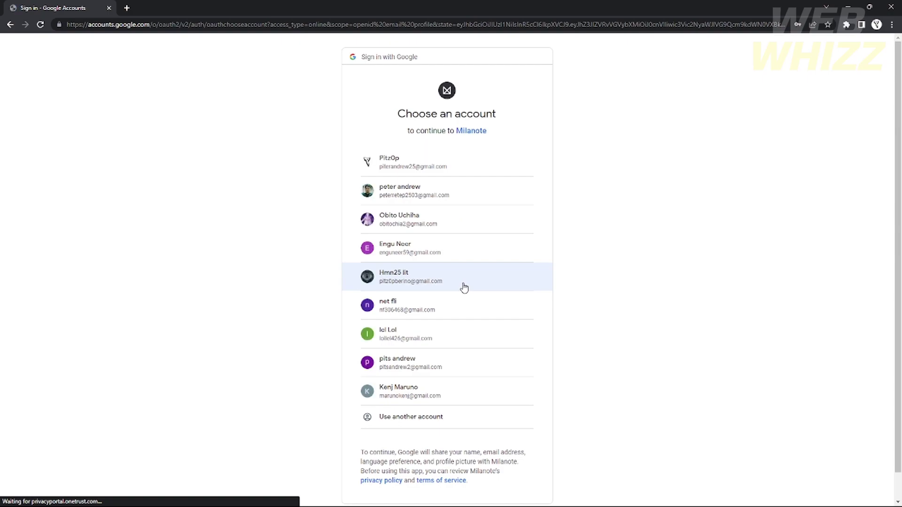
{"action": "left_click", "coordinate": [416, 168]}
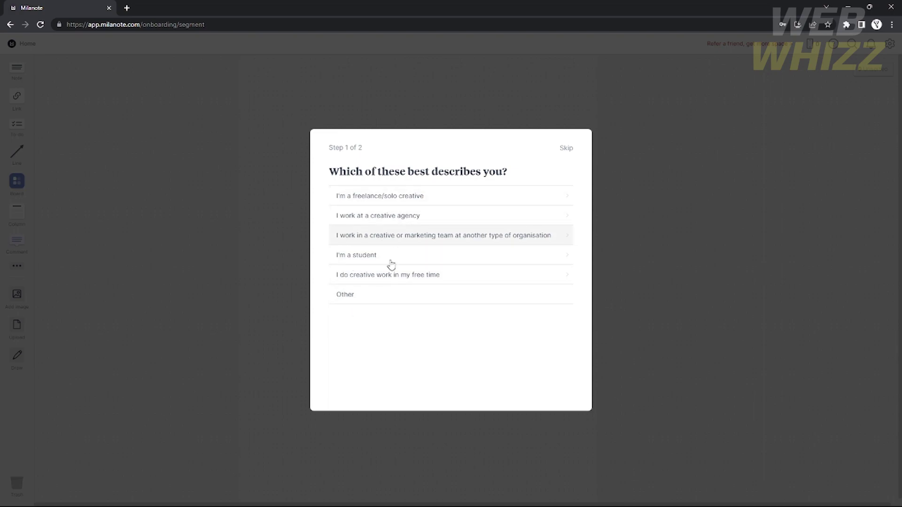
Answer 'I'm a student' studying Graphic design, Illustration and Creative writing, then get started.
{"action": "left_click", "coordinate": [374, 259]}
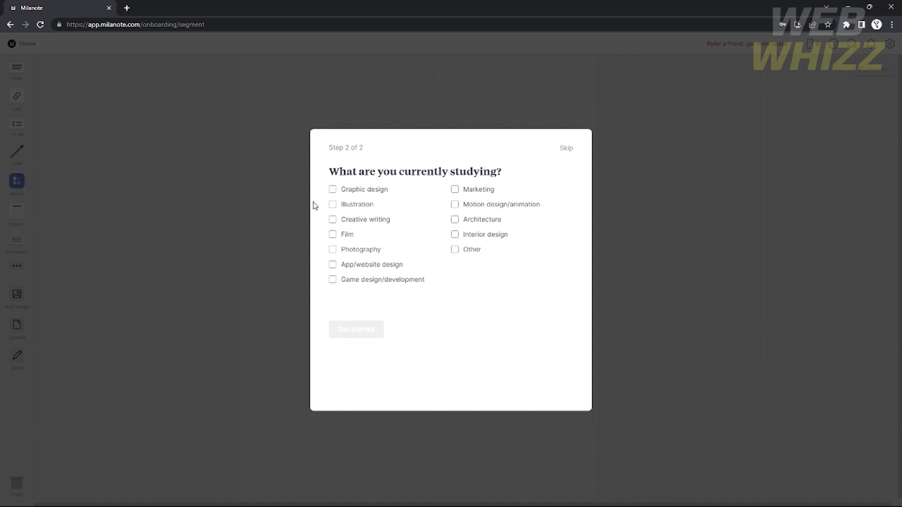
{"action": "left_click", "coordinate": [333, 189]}
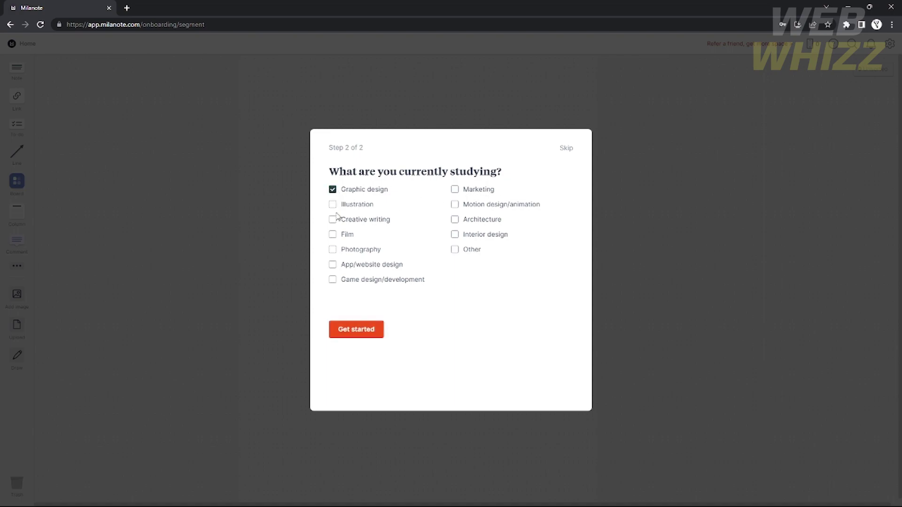
{"action": "left_click", "coordinate": [333, 205]}
{"action": "left_click", "coordinate": [332, 220]}
{"action": "left_click", "coordinate": [371, 328]}
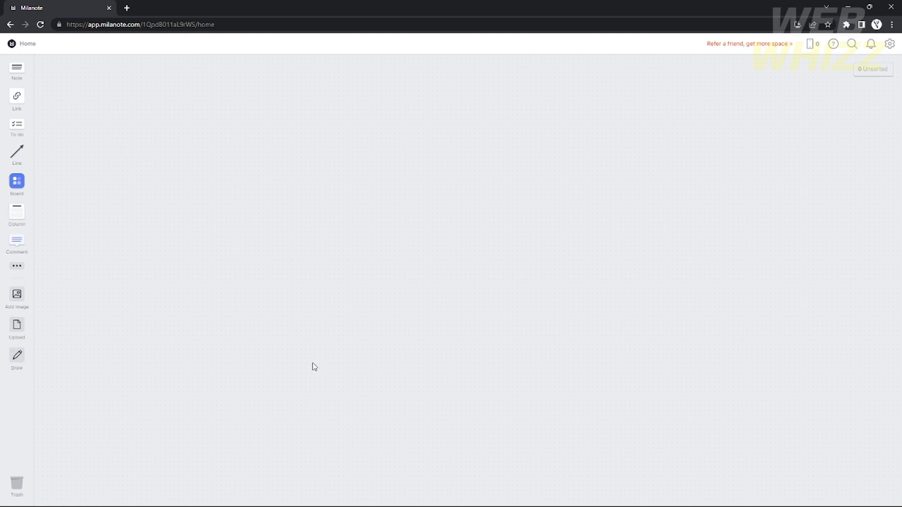
{"action": "left_click", "coordinate": [887, 52]}
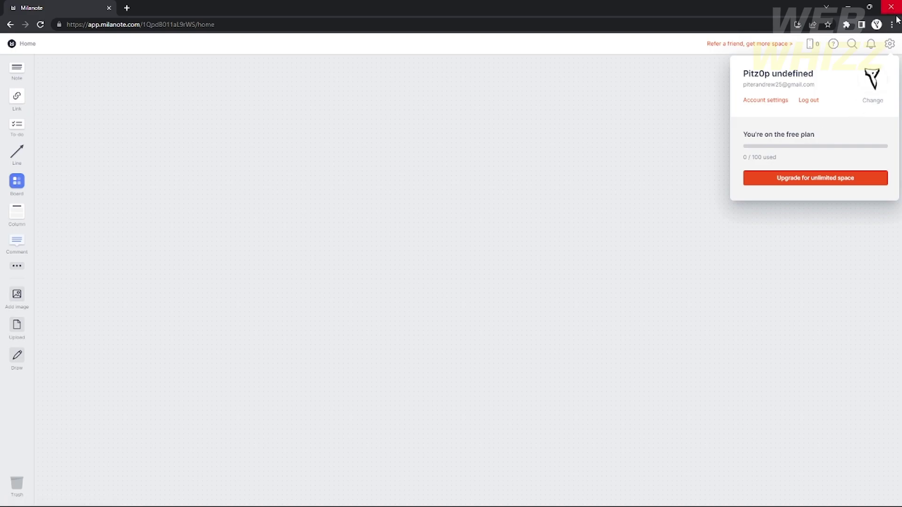
{"action": "left_click", "coordinate": [888, 45]}
{"action": "left_click", "coordinate": [869, 51]}
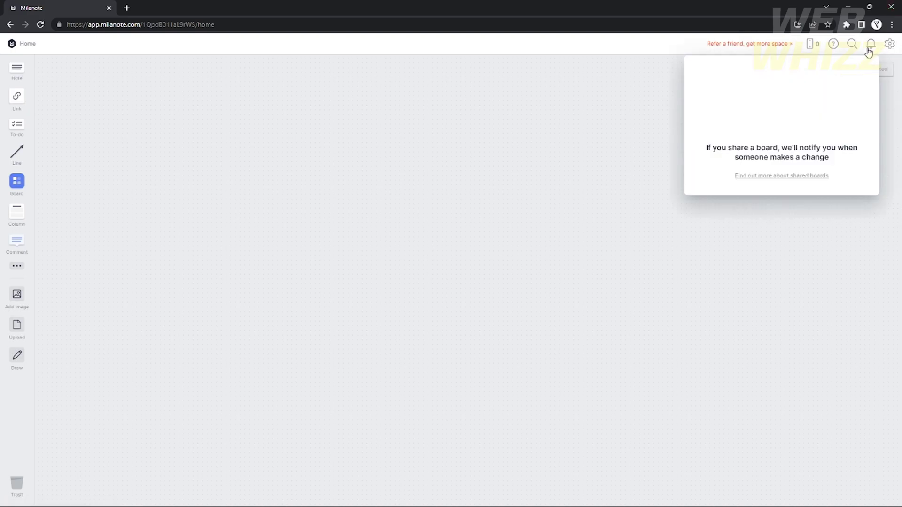
{"action": "left_click", "coordinate": [868, 51]}
{"action": "left_click", "coordinate": [869, 51]}
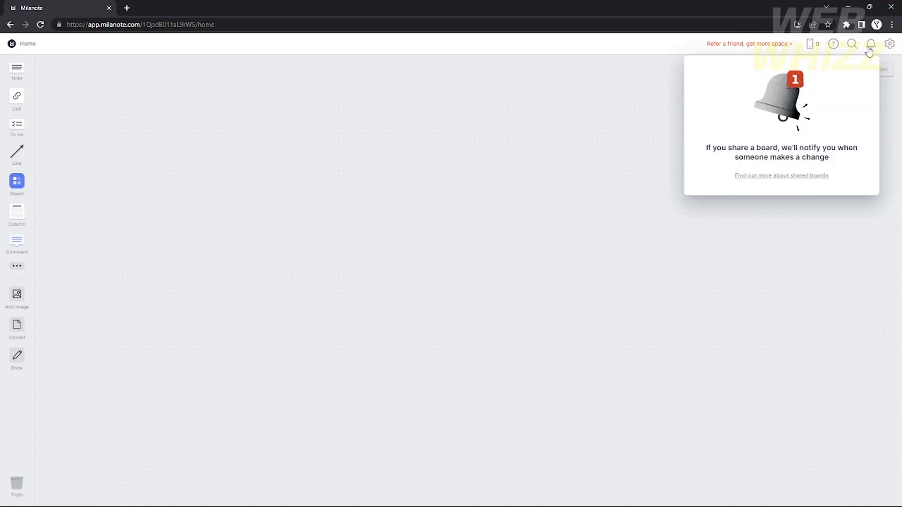
{"action": "left_click", "coordinate": [856, 47]}
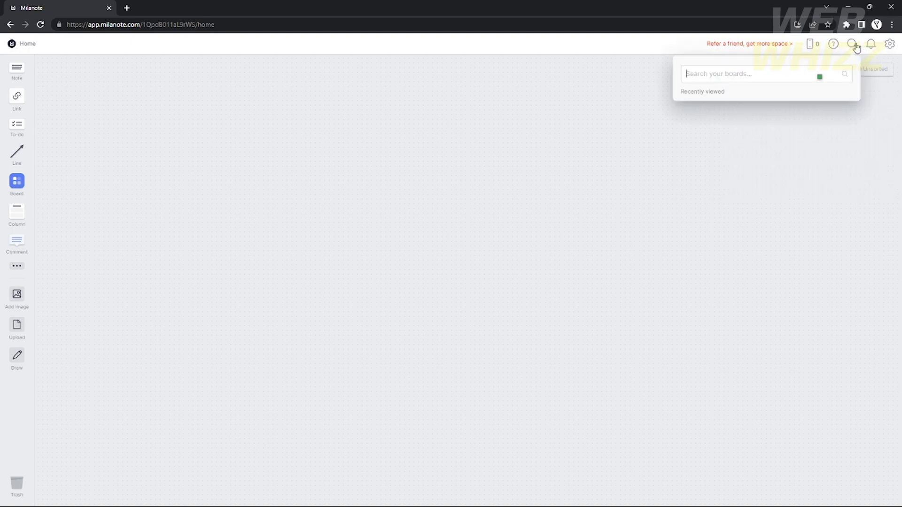
{"action": "left_click", "coordinate": [856, 46]}
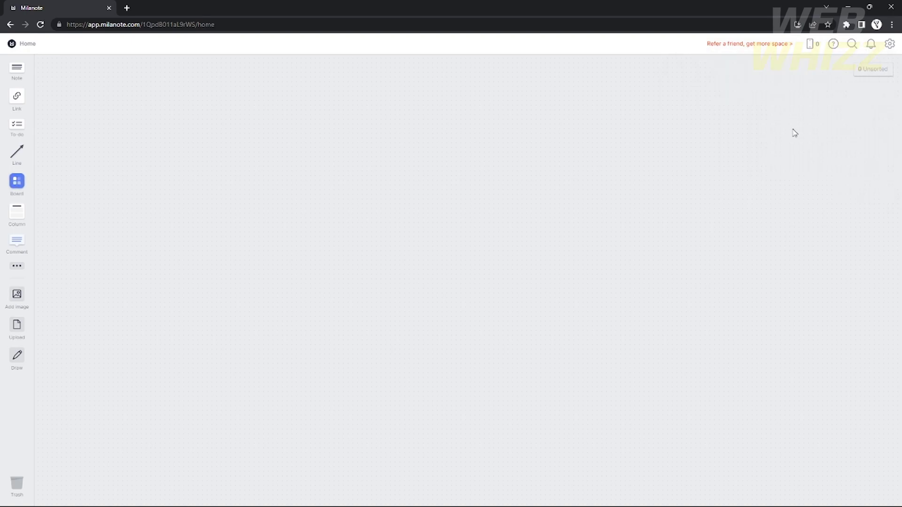
{"action": "left_click", "coordinate": [834, 47]}
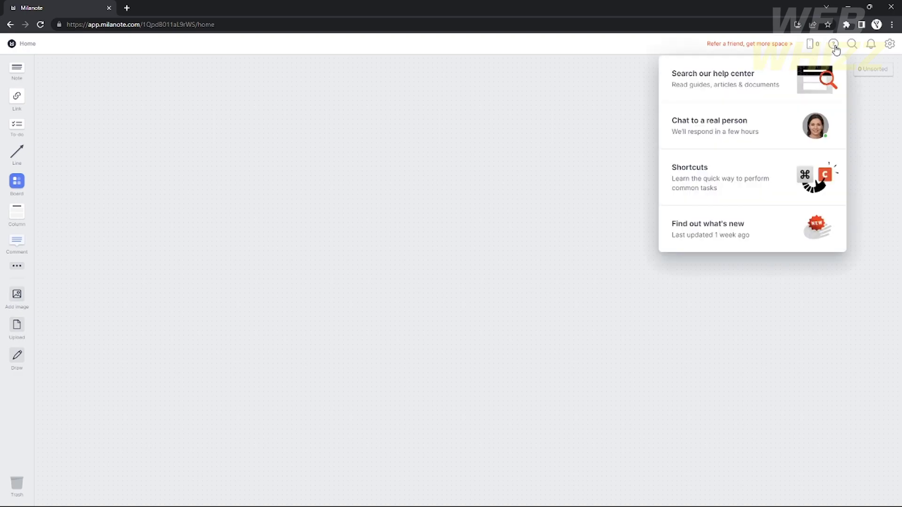
{"action": "left_click", "coordinate": [834, 47]}
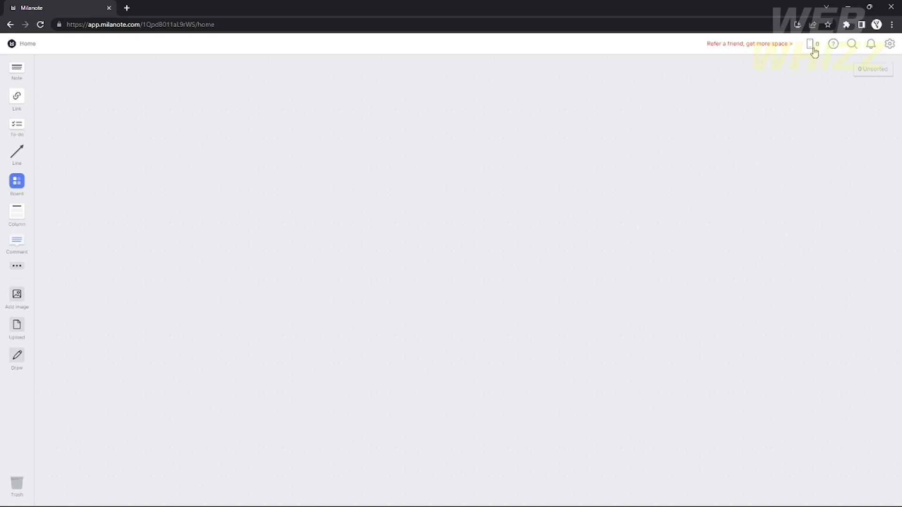
{"action": "left_click", "coordinate": [813, 47]}
Create a board titled 'Project 1' on the home canvas and open it.
{"action": "left_click_drag", "start_coordinate": [20, 186], "coordinate": [358, 137]}
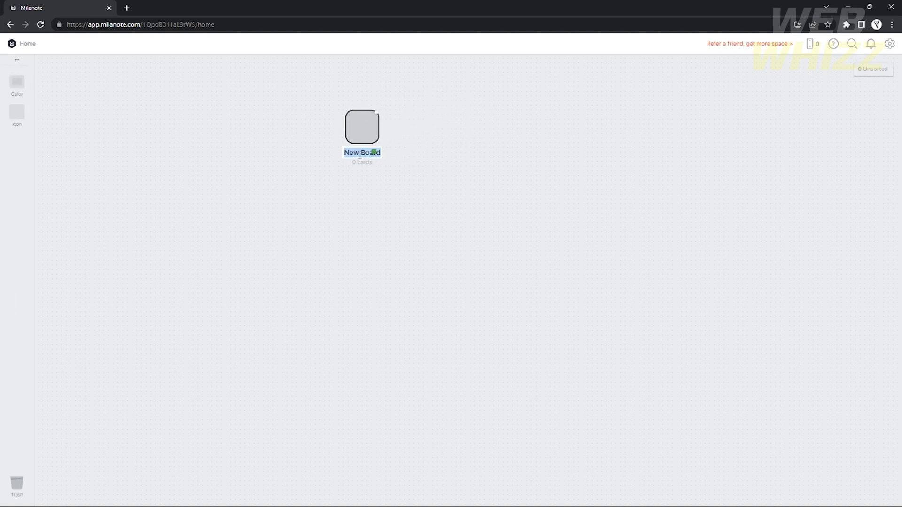
{"action": "type", "text": "Project 1"}
{"action": "left_click", "coordinate": [421, 149]}
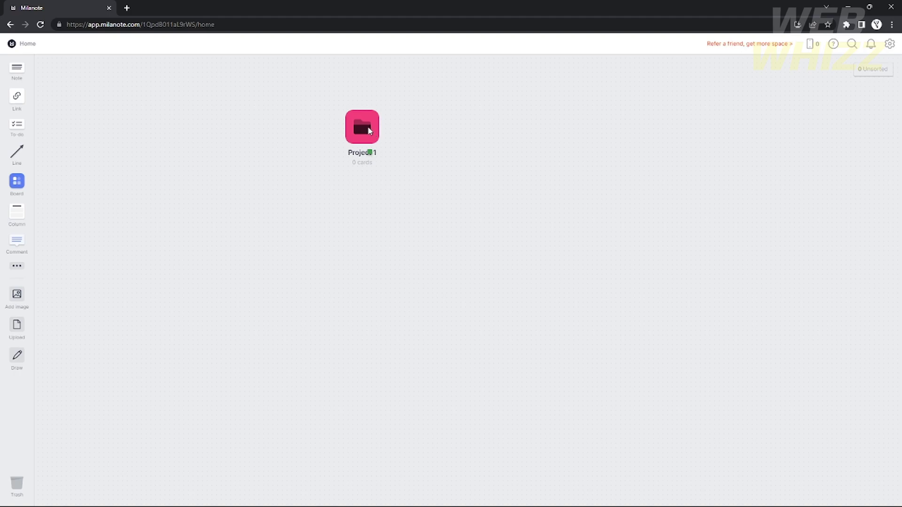
{"action": "left_click", "coordinate": [367, 128]}
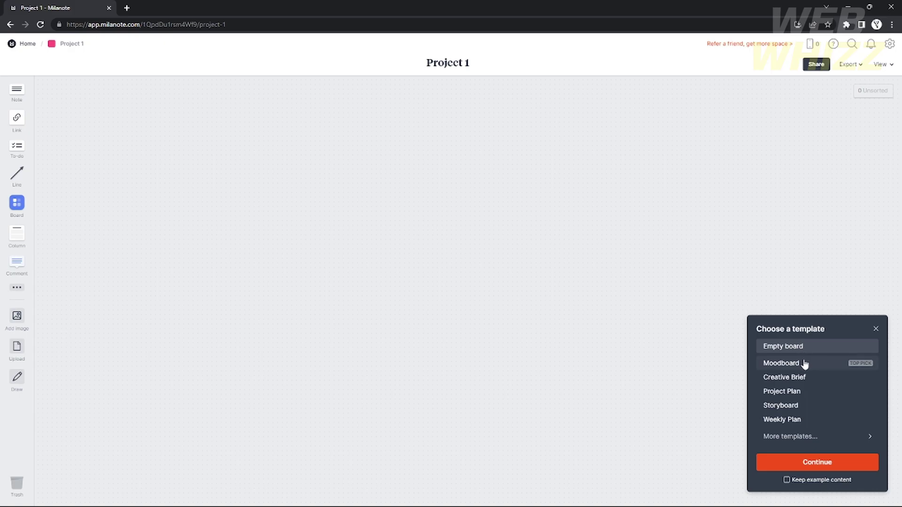
Browse the extra template categories, then start Project 1 as an empty board.
{"action": "left_click", "coordinate": [805, 437]}
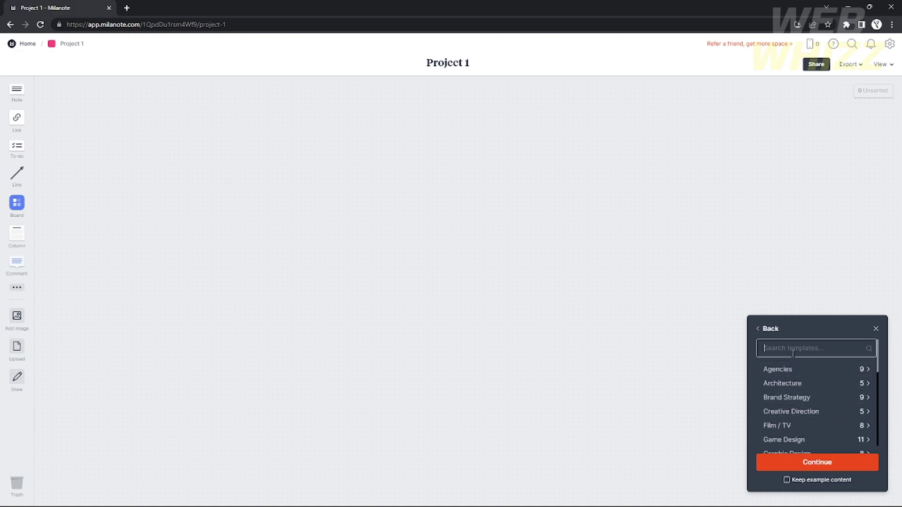
{"action": "scroll", "coordinate": [819, 400], "scroll_direction": "down", "scroll_amount": 5}
{"action": "scroll", "coordinate": [808, 401], "scroll_direction": "up", "scroll_amount": 5}
{"action": "scroll", "coordinate": [800, 362], "scroll_direction": "down", "scroll_amount": 5}
{"action": "scroll", "coordinate": [815, 429], "scroll_direction": "up", "scroll_amount": 5}
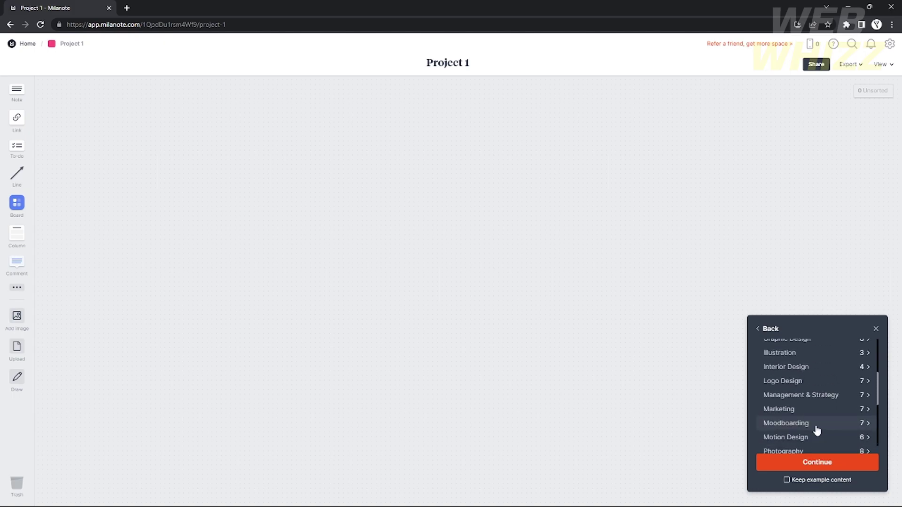
{"action": "left_click", "coordinate": [764, 329]}
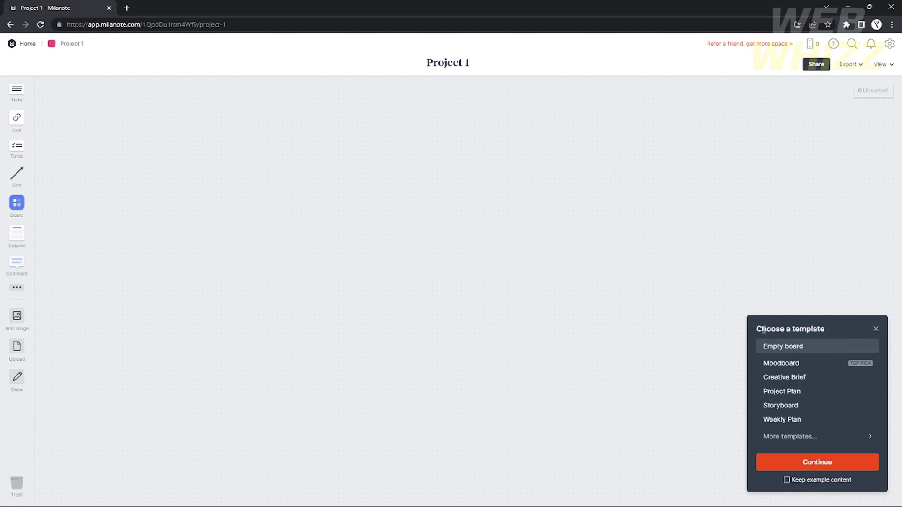
{"action": "left_click", "coordinate": [807, 467]}
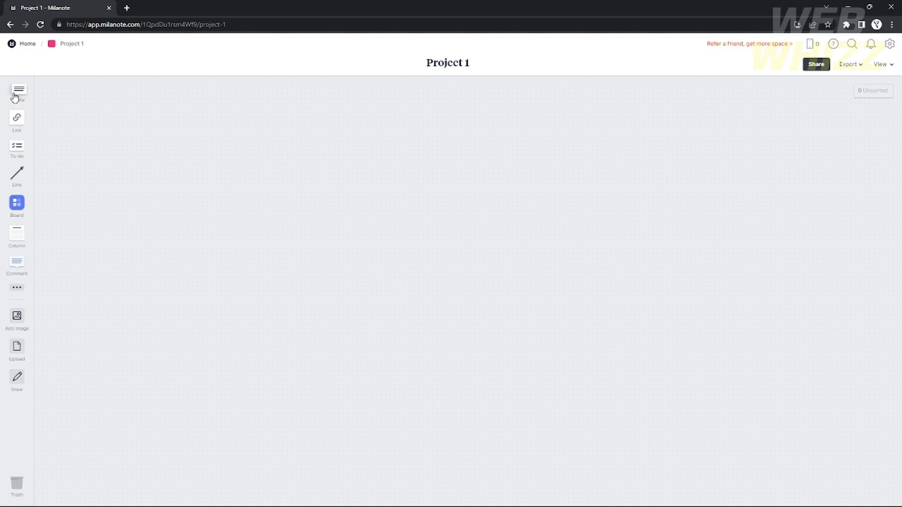
Add a note reading 'Assignment 1' to the board.
{"action": "left_click_drag", "start_coordinate": [14, 96], "coordinate": [210, 139]}
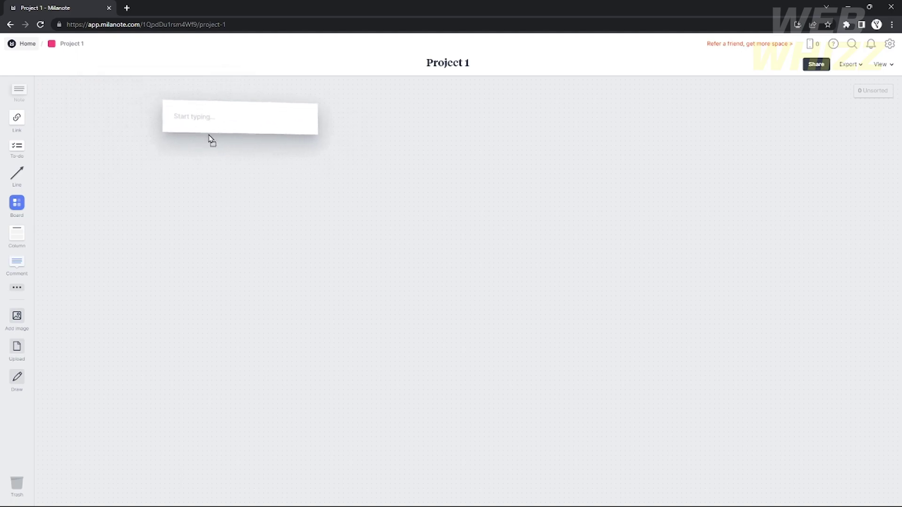
{"action": "left_click_drag", "start_coordinate": [106, 148], "coordinate": [116, 126]}
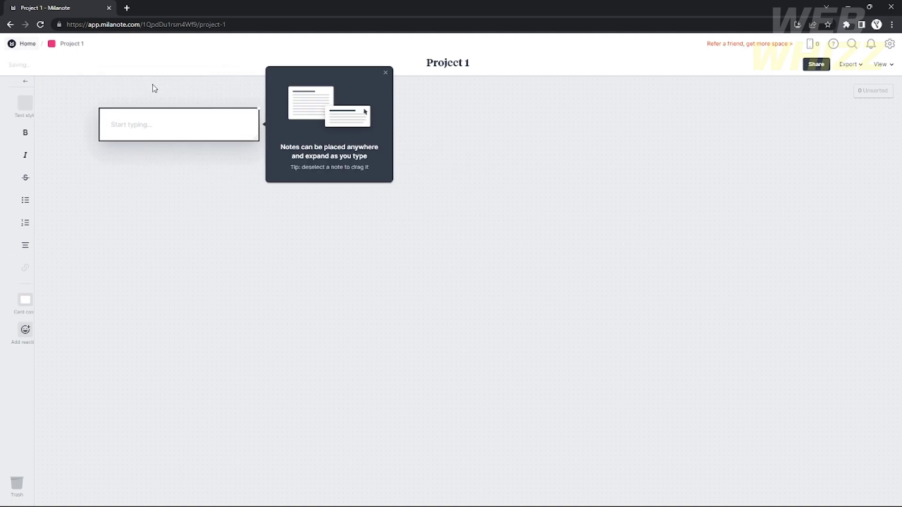
{"action": "type", "text": "No"}
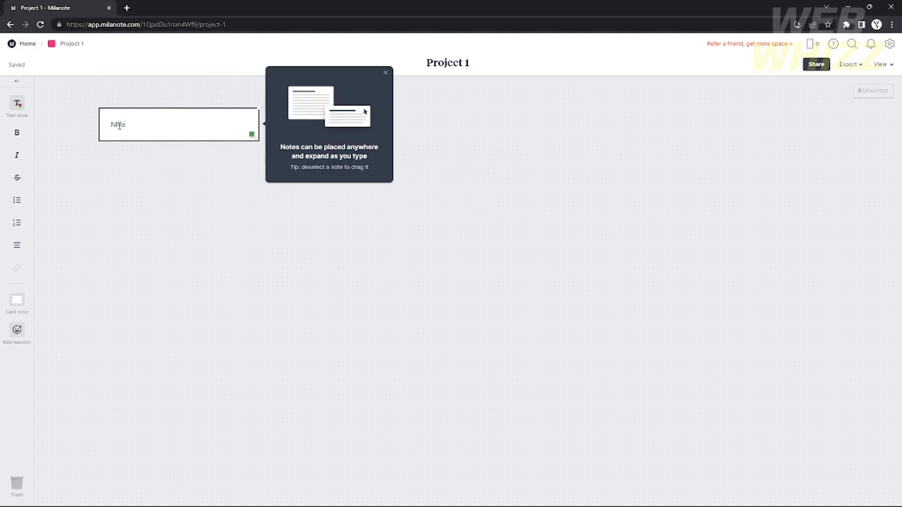
{"action": "key", "text": "BackSpace"}
{"action": "key", "text": "BackSpace"}
{"action": "type", "text": "Assignment 1"}
{"action": "left_click", "coordinate": [166, 224]}
{"action": "left_click", "coordinate": [175, 120]}
Remove the accidental numbered list line and move the note to the top right.
{"action": "key", "text": "Return"}
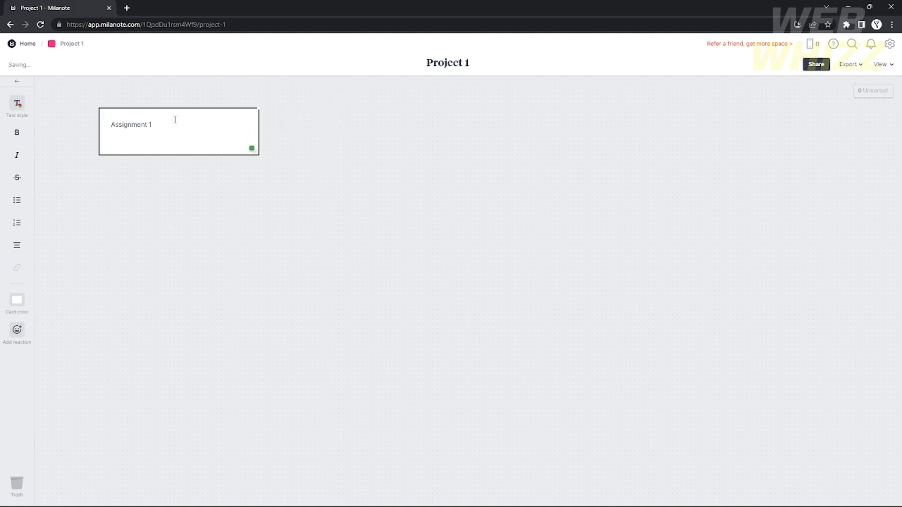
{"action": "type", "text": "1."}
{"action": "key", "text": "BackSpace"}
{"action": "type", "text": "1."}
{"action": "key", "text": "BackSpace"}
{"action": "left_click_drag", "start_coordinate": [139, 149], "coordinate": [723, 130]}
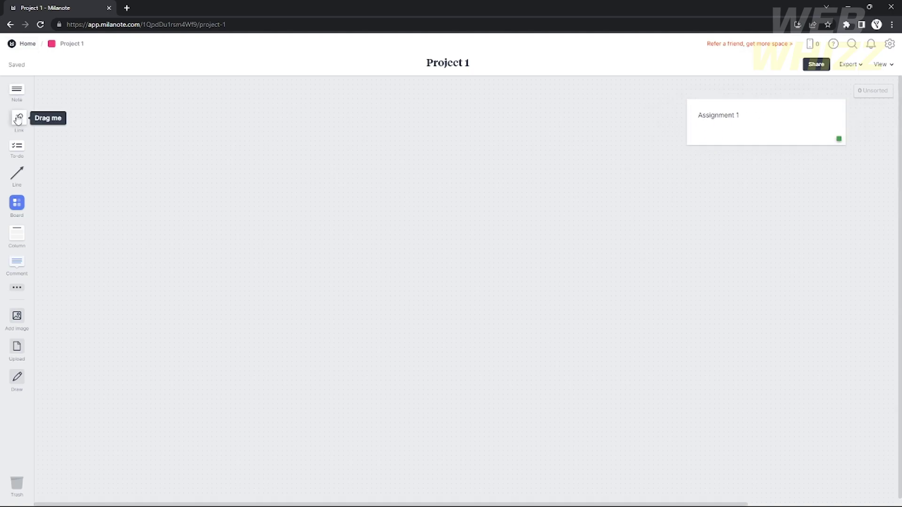
Place an empty link card in the centre of the board.
{"action": "left_click_drag", "start_coordinate": [18, 119], "coordinate": [311, 210]}
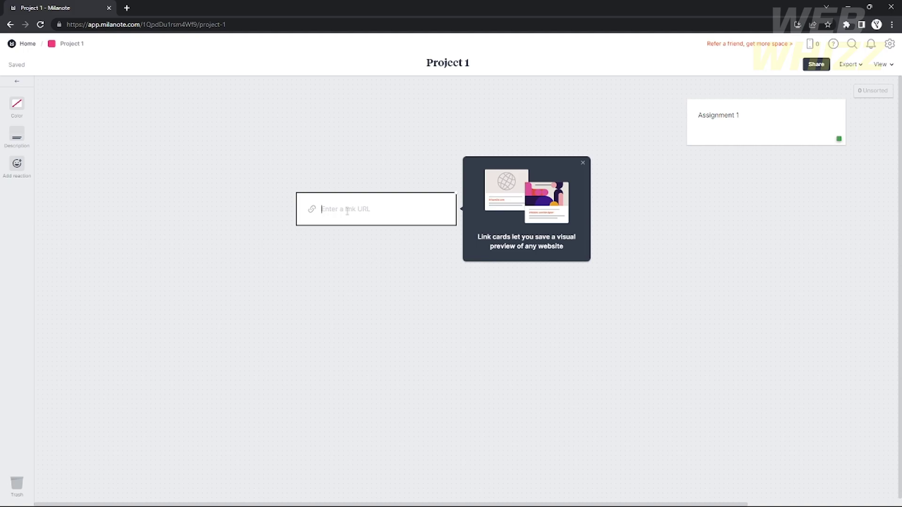
{"action": "left_click", "coordinate": [126, 7]}
Load instagram.com and paste the profile's web address into the link card.
{"action": "type", "text": "instagram.com"}
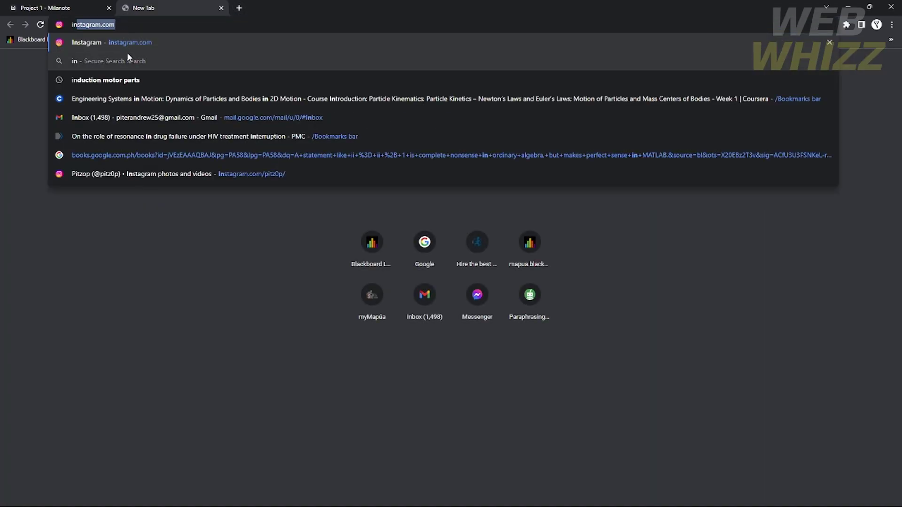
{"action": "key", "text": "Return"}
{"action": "left_click", "coordinate": [82, 7]}
{"action": "left_click", "coordinate": [164, 10]}
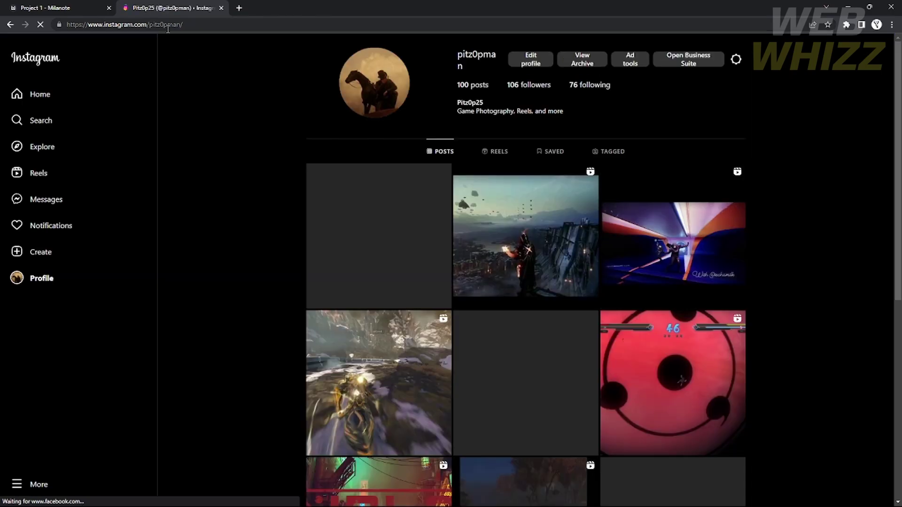
{"action": "left_click", "coordinate": [167, 29]}
{"action": "key", "text": "ctrl+c"}
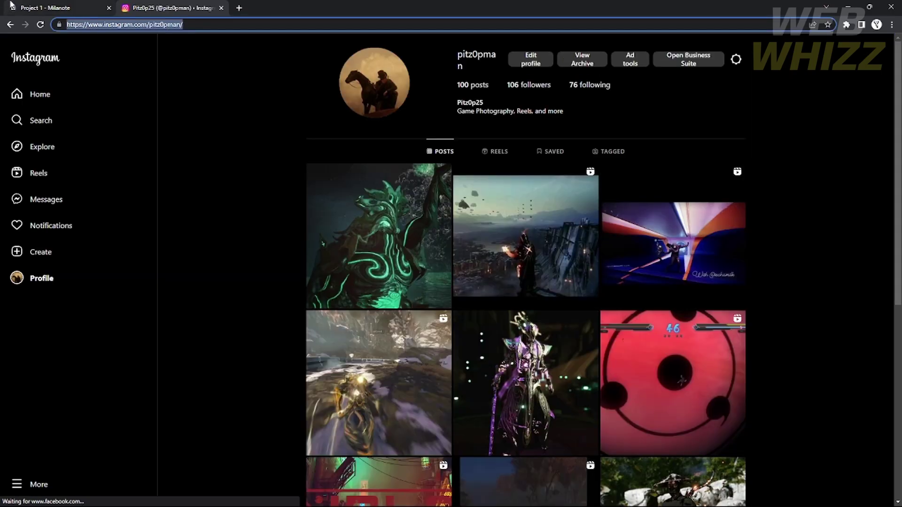
{"action": "left_click", "coordinate": [65, 11]}
{"action": "key", "text": "ctrl+v"}
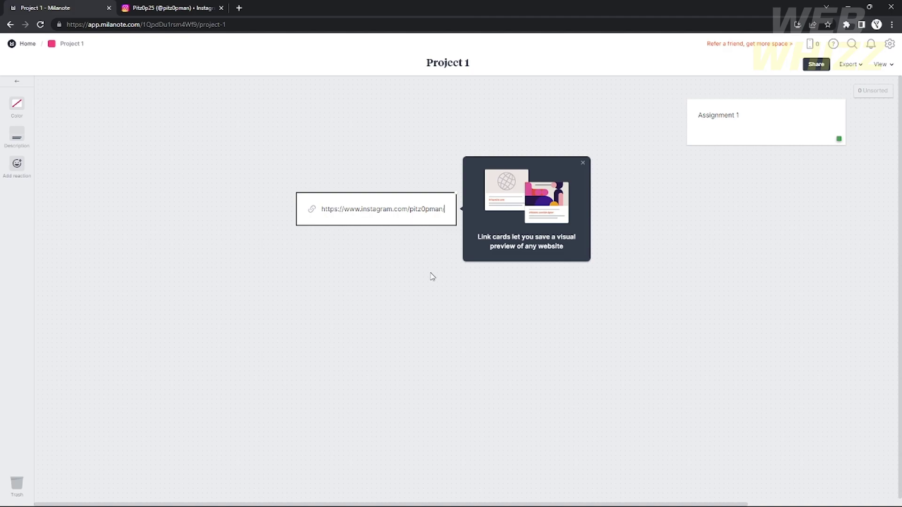
{"action": "key", "text": "Return"}
Move Assignment 1 to the upper left with the Instagram link below it, and add a to-do list.
{"action": "left_click_drag", "start_coordinate": [368, 216], "coordinate": [757, 194]}
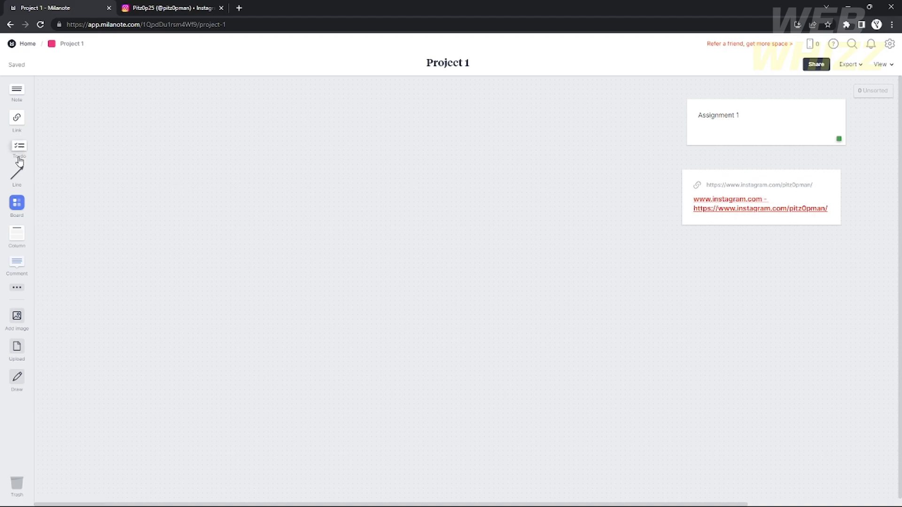
{"action": "left_click_drag", "start_coordinate": [778, 184], "coordinate": [754, 198]}
{"action": "left_click_drag", "start_coordinate": [745, 113], "coordinate": [177, 140]}
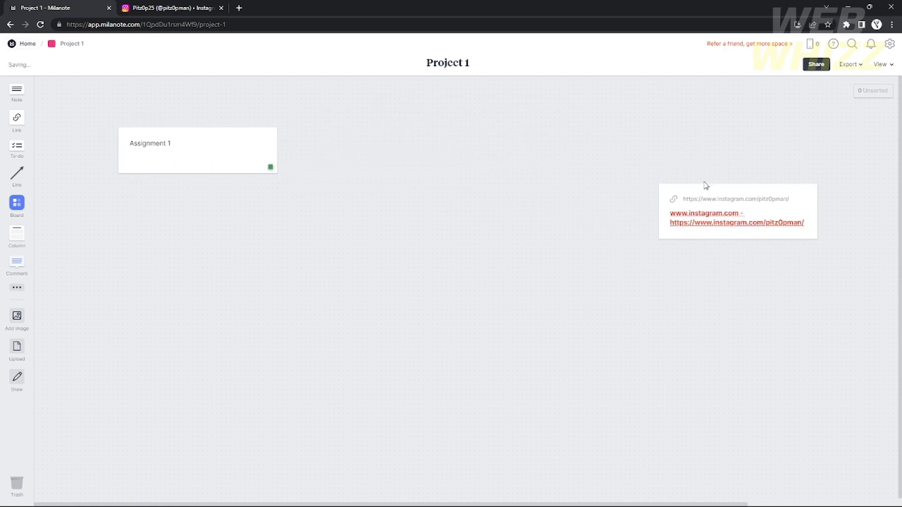
{"action": "left_click_drag", "start_coordinate": [718, 200], "coordinate": [177, 225]}
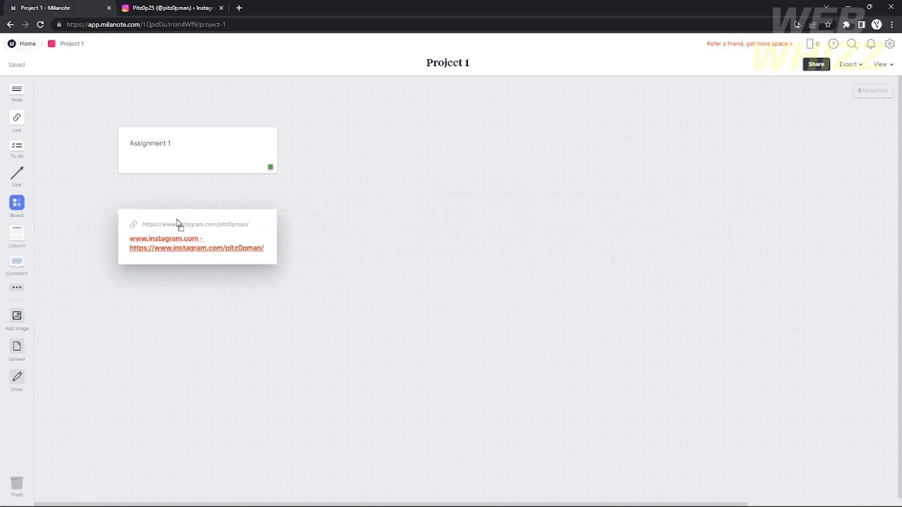
{"action": "left_click_drag", "start_coordinate": [19, 150], "coordinate": [469, 144]}
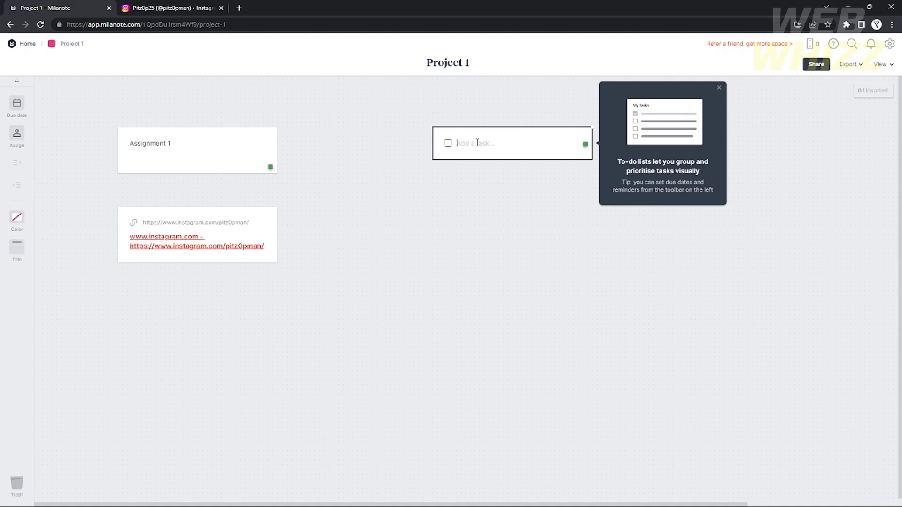
Fill the to-do list with the tasks 'deadline today' and 'do a push up'.
{"action": "type", "text": "deadline today"}
{"action": "left_click", "coordinate": [605, 223]}
{"action": "left_click", "coordinate": [521, 141]}
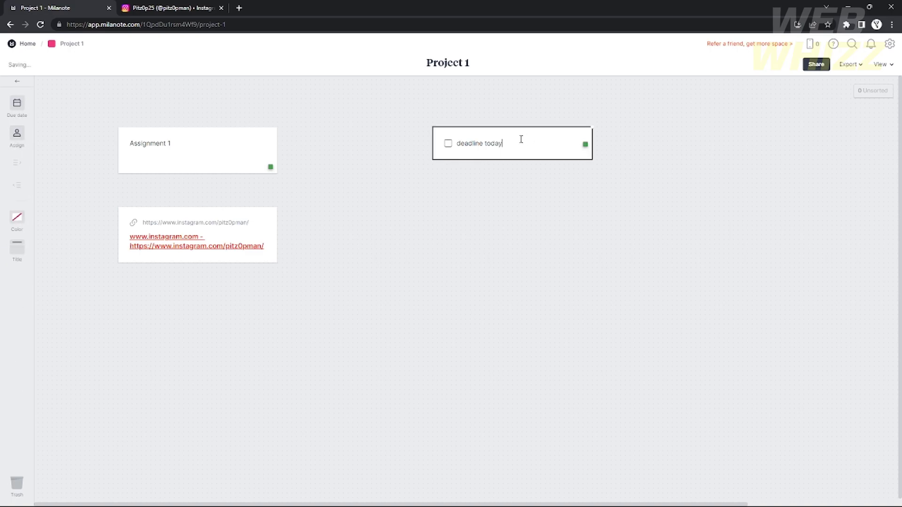
{"action": "key", "text": "Return"}
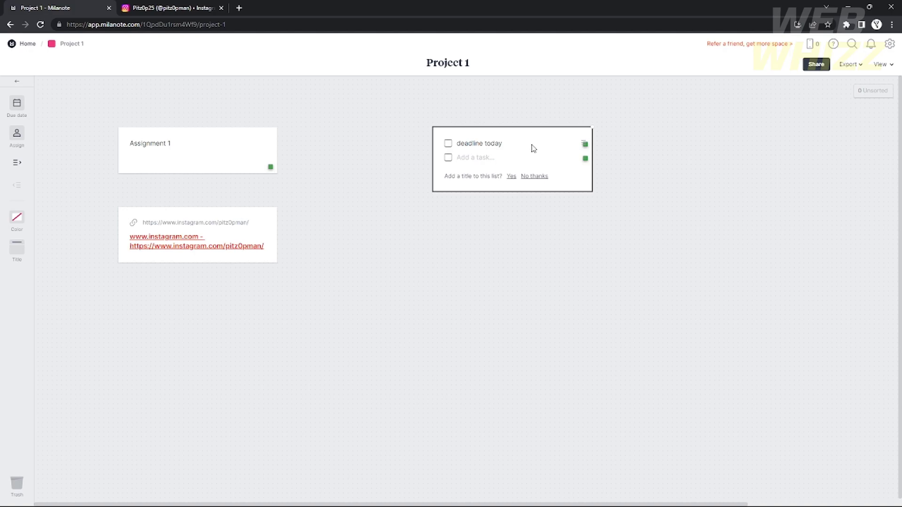
{"action": "type", "text": "do a push up"}
{"action": "left_click", "coordinate": [689, 245]}
Move the to-do list to the upper right and add a connector line beside it.
{"action": "left_click_drag", "start_coordinate": [567, 155], "coordinate": [253, 304]}
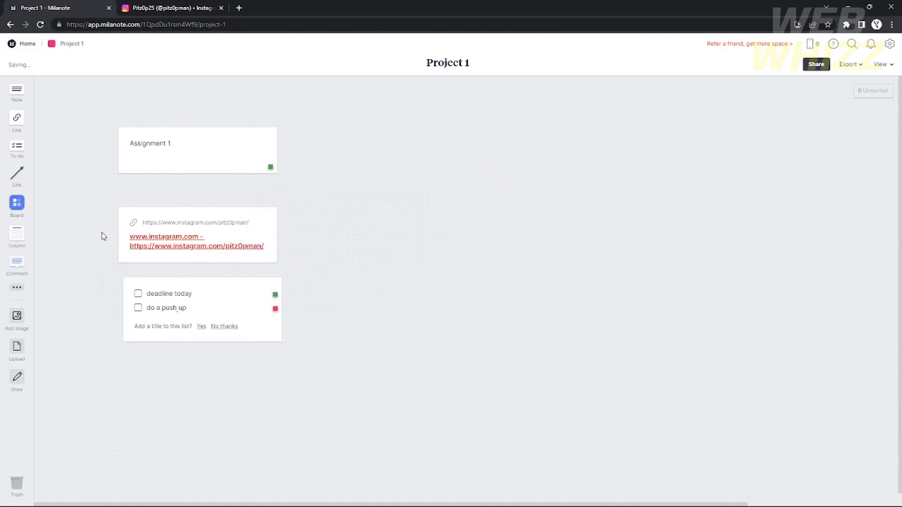
{"action": "left_click_drag", "start_coordinate": [187, 299], "coordinate": [634, 177]}
{"action": "left_click_drag", "start_coordinate": [17, 175], "coordinate": [749, 159]}
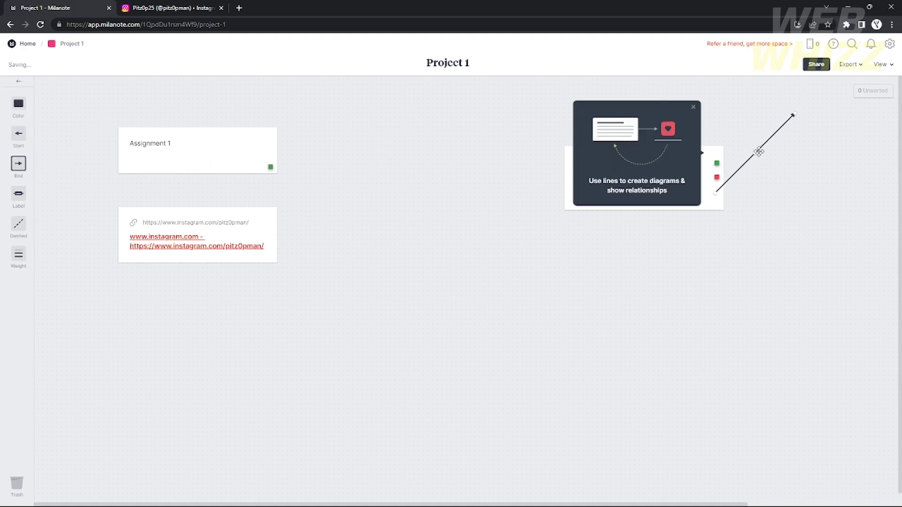
Attach the line to the to-do list, pointing its free end below-left.
{"action": "left_click_drag", "start_coordinate": [714, 188], "coordinate": [727, 187]}
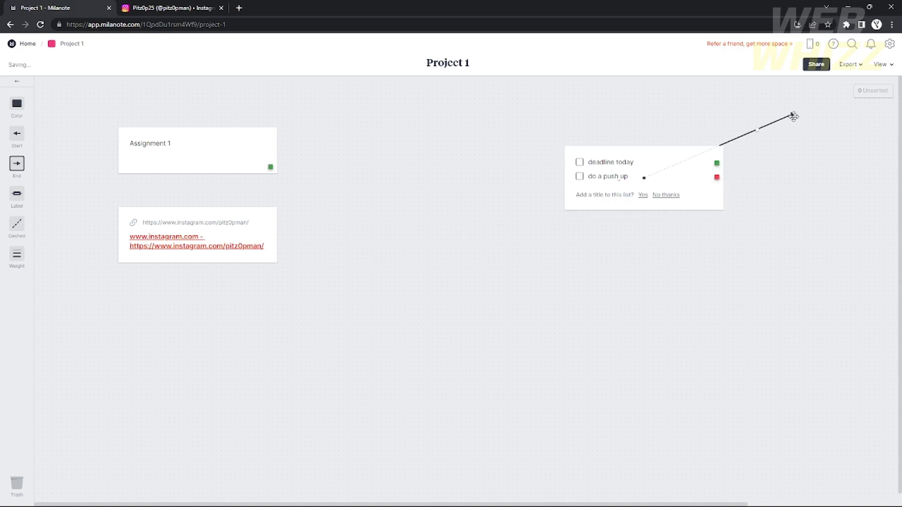
{"action": "left_click_drag", "start_coordinate": [794, 114], "coordinate": [538, 276]}
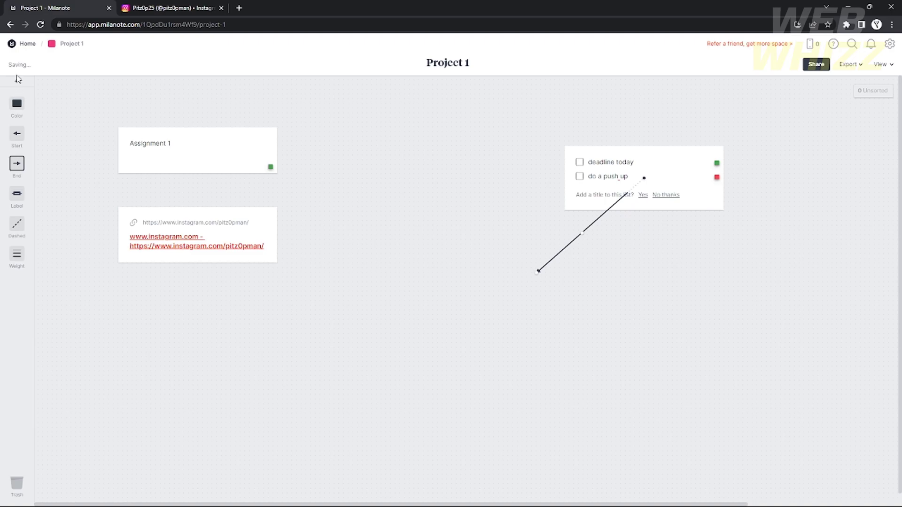
{"action": "key", "text": "Escape"}
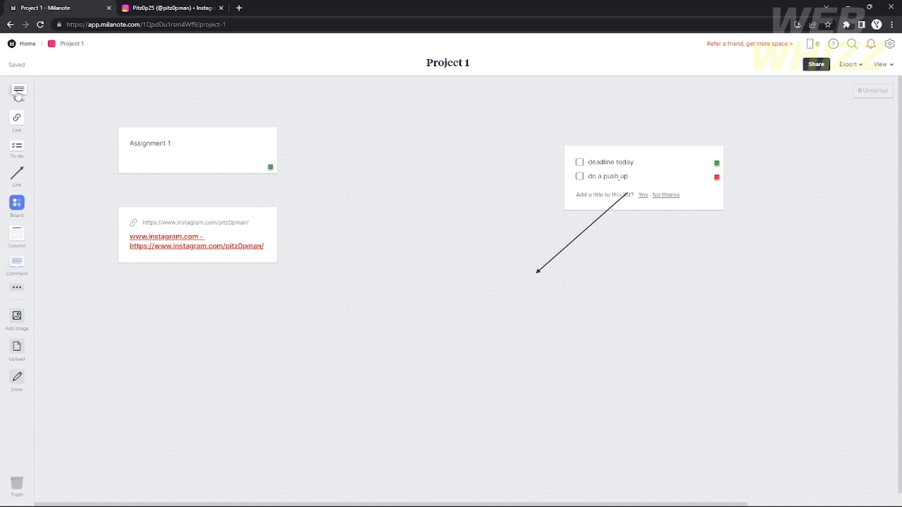
Add a note 'need to start today at 4:00 pm' at the arrow's end and reposition it.
{"action": "left_click_drag", "start_coordinate": [17, 101], "coordinate": [509, 289]}
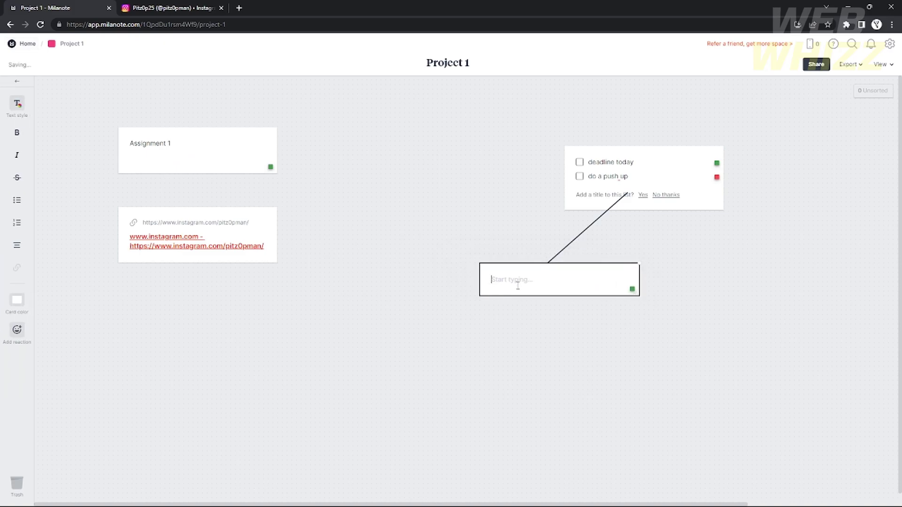
{"action": "type", "text": "need to start today at 4:00 pm"}
{"action": "left_click", "coordinate": [586, 384]}
{"action": "left_click_drag", "start_coordinate": [558, 277], "coordinate": [813, 246]}
{"action": "left_click", "coordinate": [695, 283]}
{"action": "left_click", "coordinate": [752, 241]}
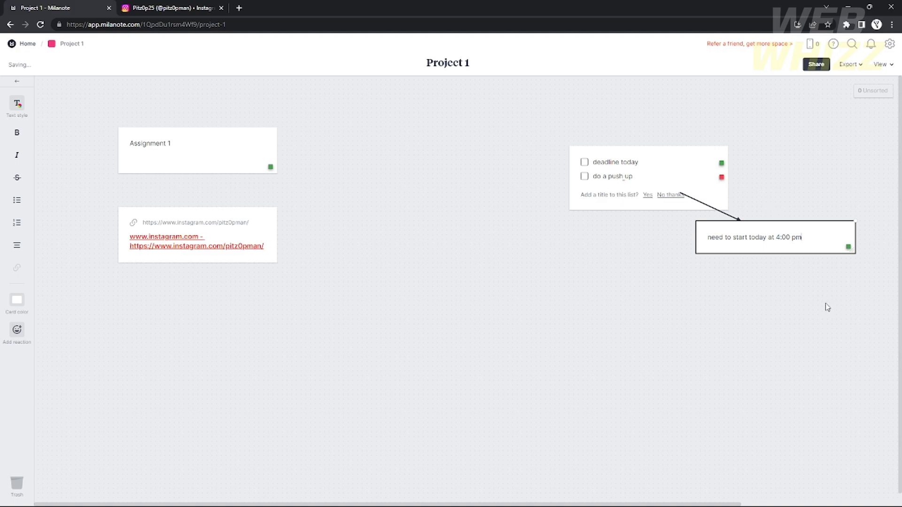
{"action": "left_click", "coordinate": [16, 81]}
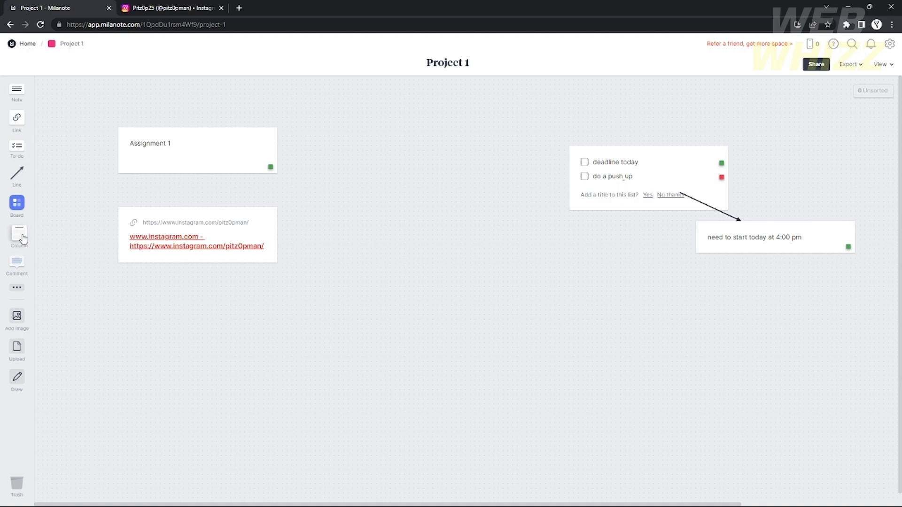
Add a column and move Assignment 1, the Instagram link and the to-do list into it.
{"action": "left_click_drag", "start_coordinate": [123, 302], "coordinate": [364, 163]}
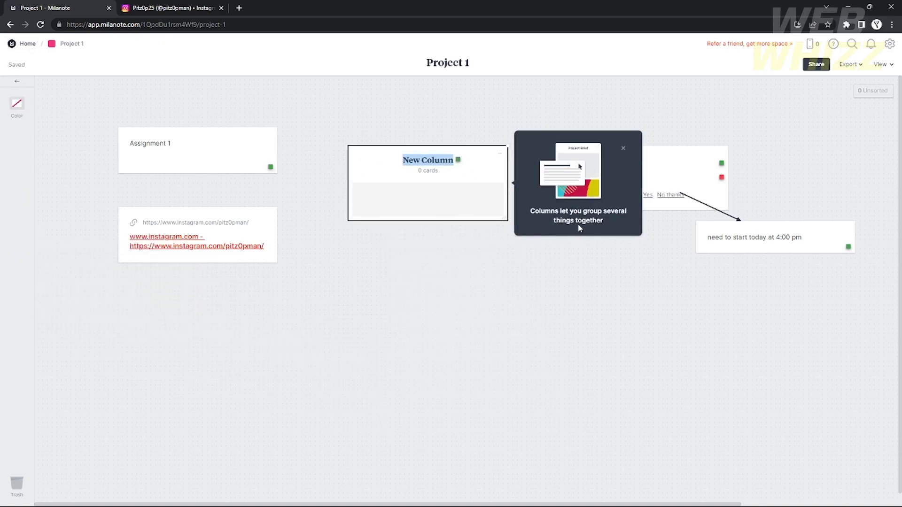
{"action": "left_click", "coordinate": [623, 148]}
{"action": "left_click_drag", "start_coordinate": [231, 169], "coordinate": [450, 199]}
{"action": "left_click_drag", "start_coordinate": [176, 226], "coordinate": [397, 219]}
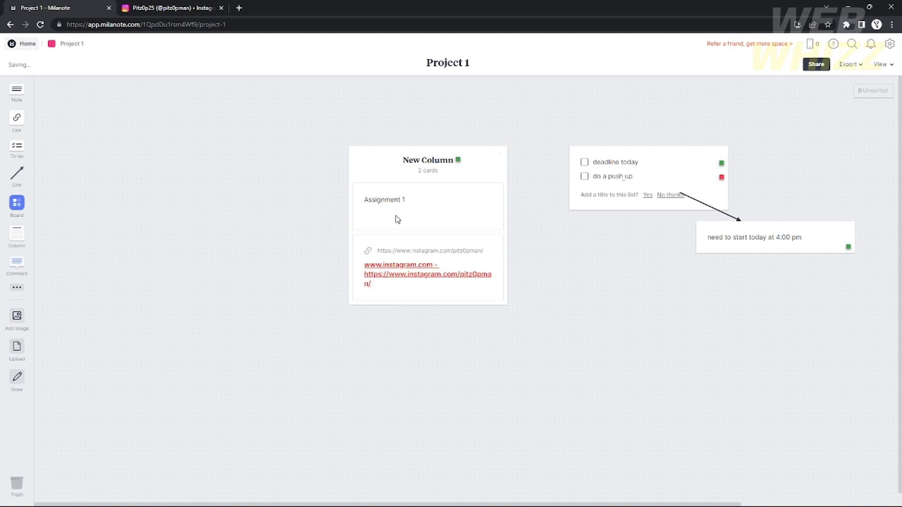
{"action": "left_click_drag", "start_coordinate": [670, 159], "coordinate": [455, 306]}
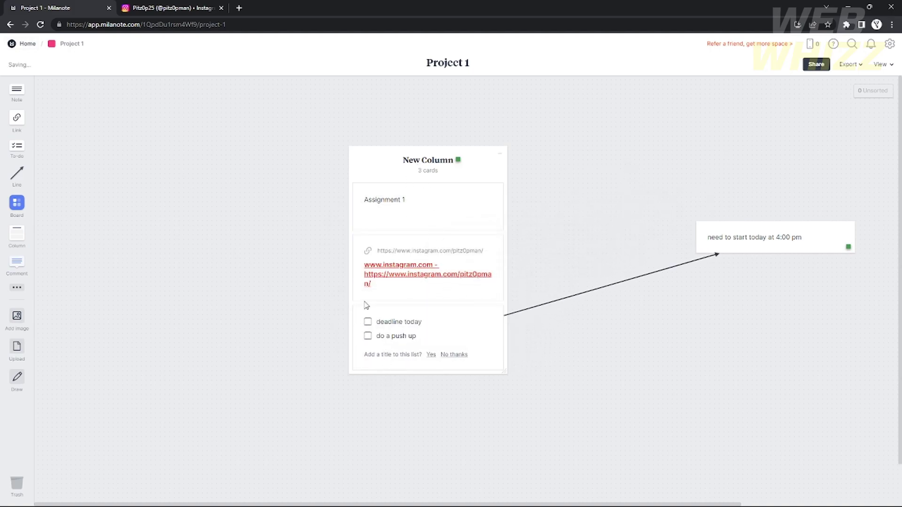
Rename the column 'Daily life' and lower the 4:00 pm note so its arrow runs level from the checklist.
{"action": "double_click", "coordinate": [424, 160]}
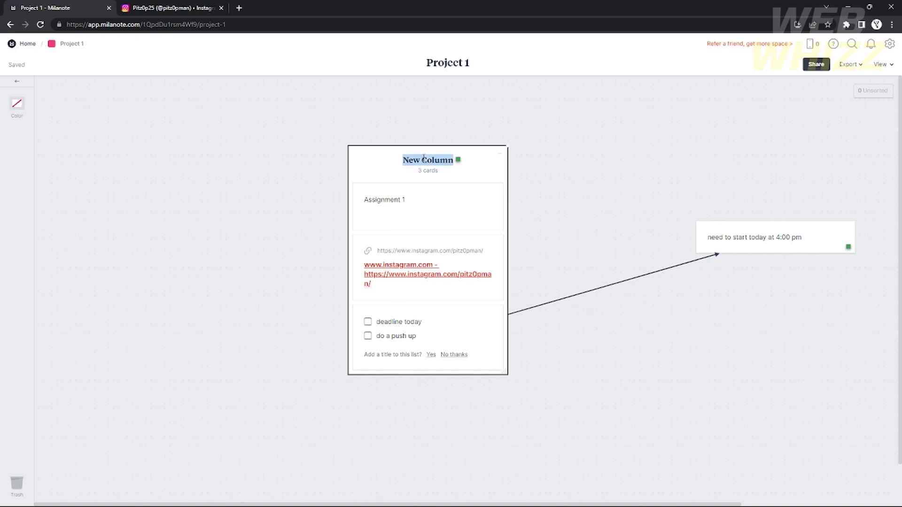
{"action": "type", "text": "Daily I"}
{"action": "type", "text": "ife"}
{"action": "left_click", "coordinate": [402, 197]}
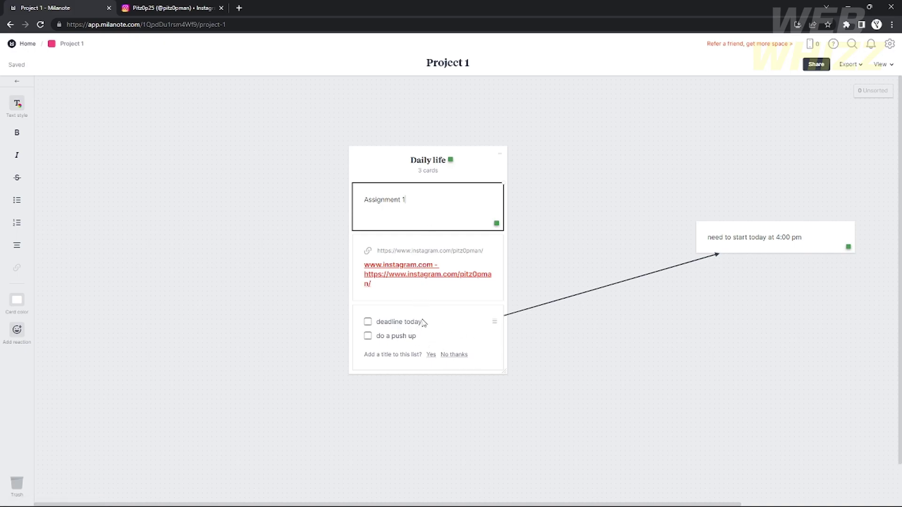
{"action": "left_click_drag", "start_coordinate": [762, 243], "coordinate": [681, 351]}
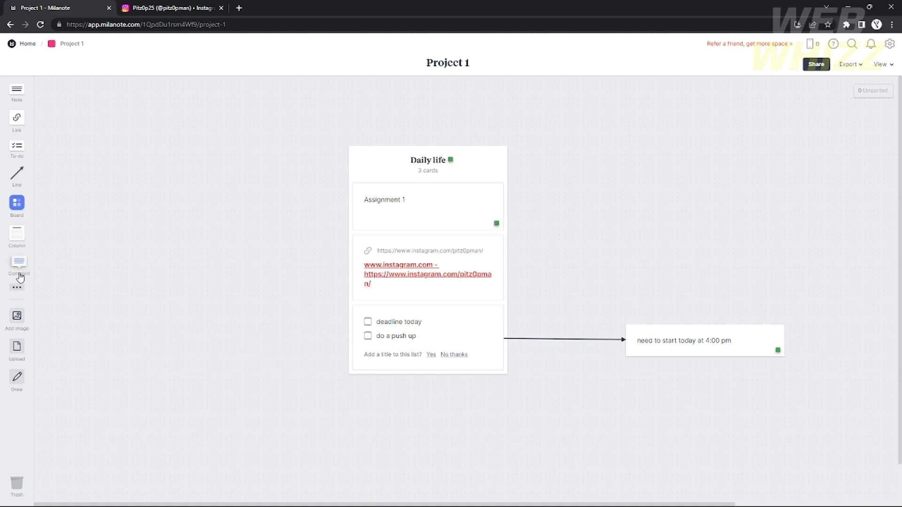
Post an 'I need rest' comment right of the column, with a blank note above it.
{"action": "left_click_drag", "start_coordinate": [15, 271], "coordinate": [704, 194]}
{"action": "type", "text": "I need rest"}
{"action": "key", "text": "Return"}
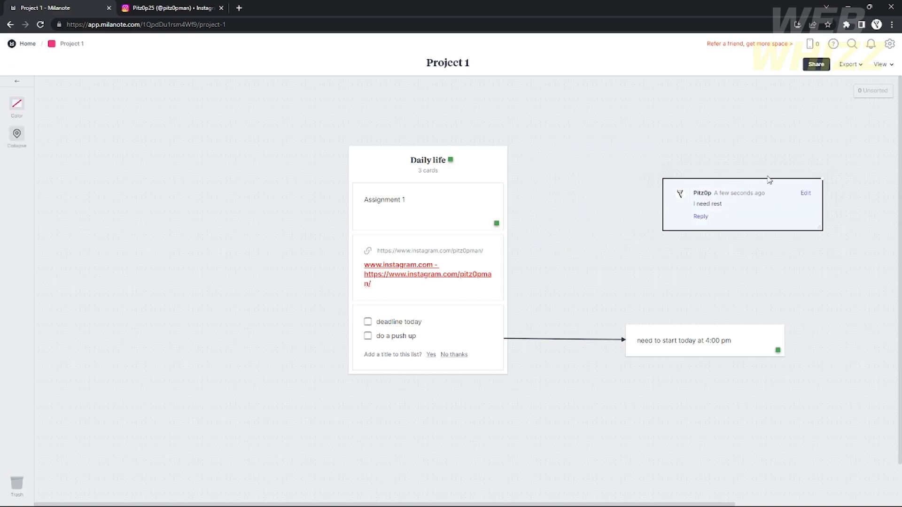
{"action": "left_click", "coordinate": [29, 96]}
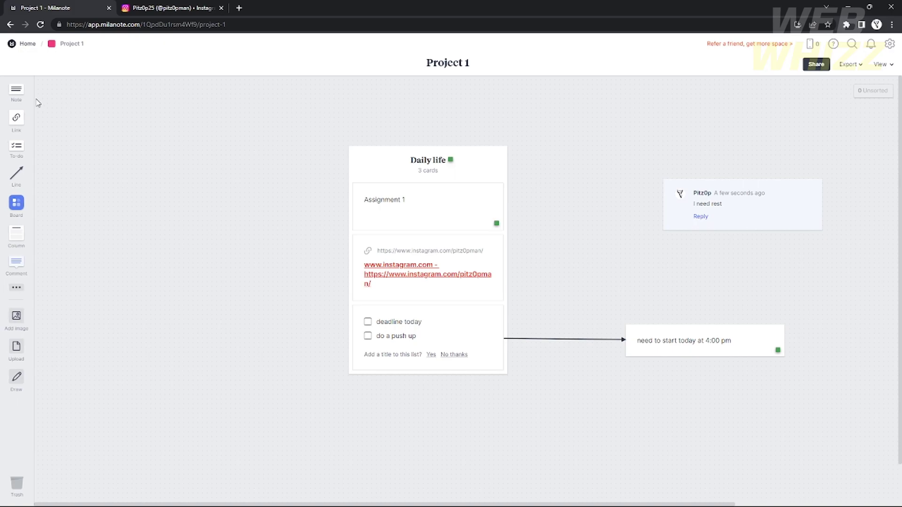
{"action": "left_click_drag", "start_coordinate": [16, 101], "coordinate": [651, 135]}
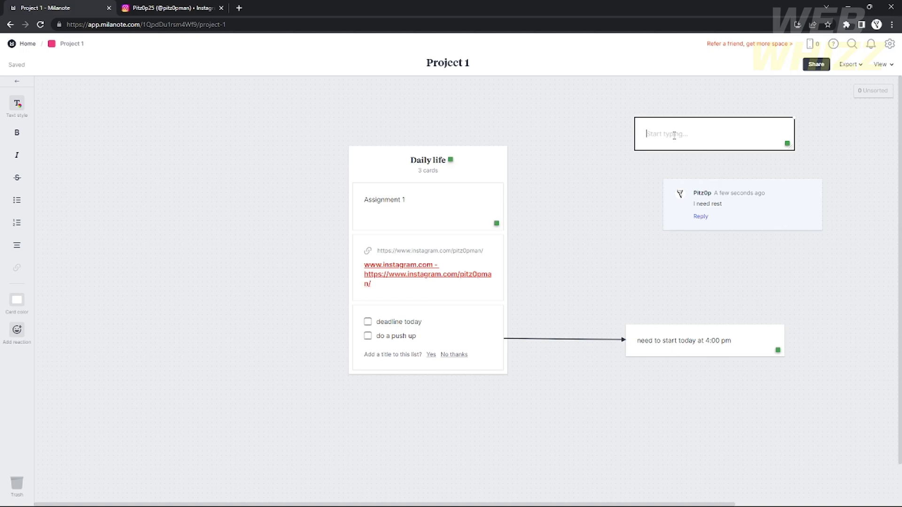
Write 'Im going for a trip tomorrow and after that...' in the new note.
{"action": "type", "text": "Im going for a trip tom"}
{"action": "type", "text": "orrow and after that..."}
{"action": "left_click", "coordinate": [872, 210]}
{"action": "left_click_drag", "start_coordinate": [734, 136], "coordinate": [717, 127]}
Connect the trip note to the comment with an arrow and set the note above it.
{"action": "left_click_drag", "start_coordinate": [17, 174], "coordinate": [670, 137]}
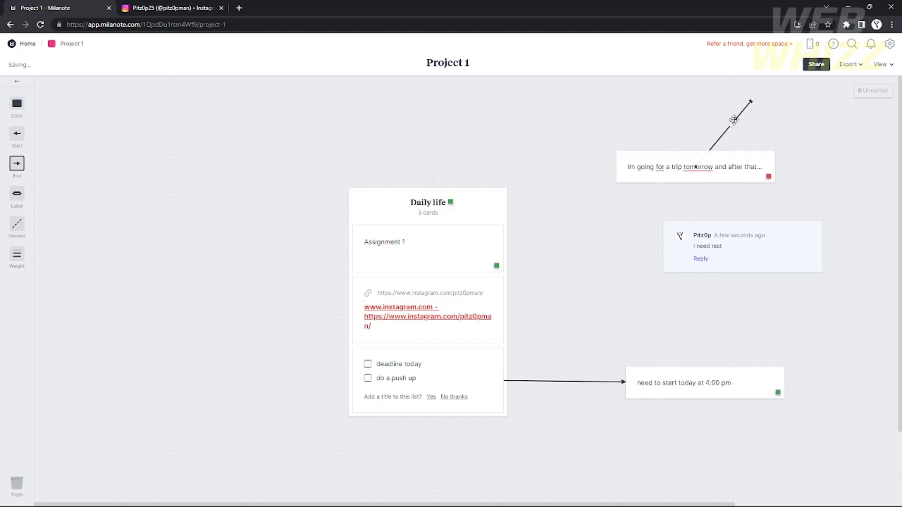
{"action": "left_click_drag", "start_coordinate": [750, 100], "coordinate": [781, 241]}
{"action": "left_click", "coordinate": [850, 174]}
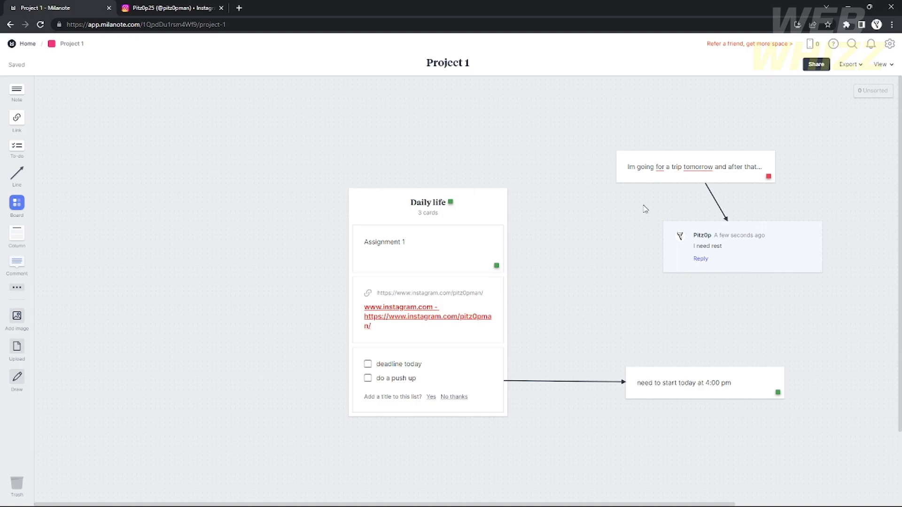
{"action": "left_click_drag", "start_coordinate": [681, 172], "coordinate": [684, 179]}
{"action": "scroll", "coordinate": [567, 221], "scroll_direction": "down", "scroll_amount": 1}
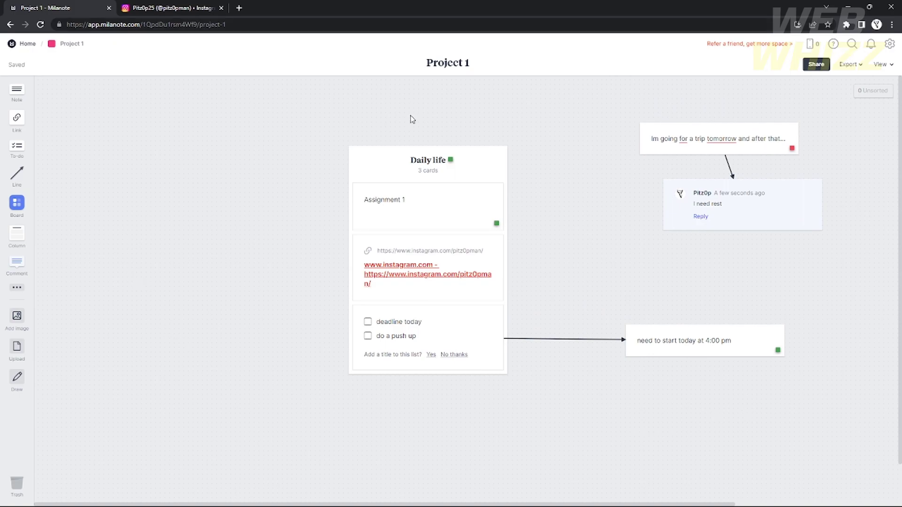
Format the trip note text as an italic normal heading.
{"action": "left_click", "coordinate": [488, 165]}
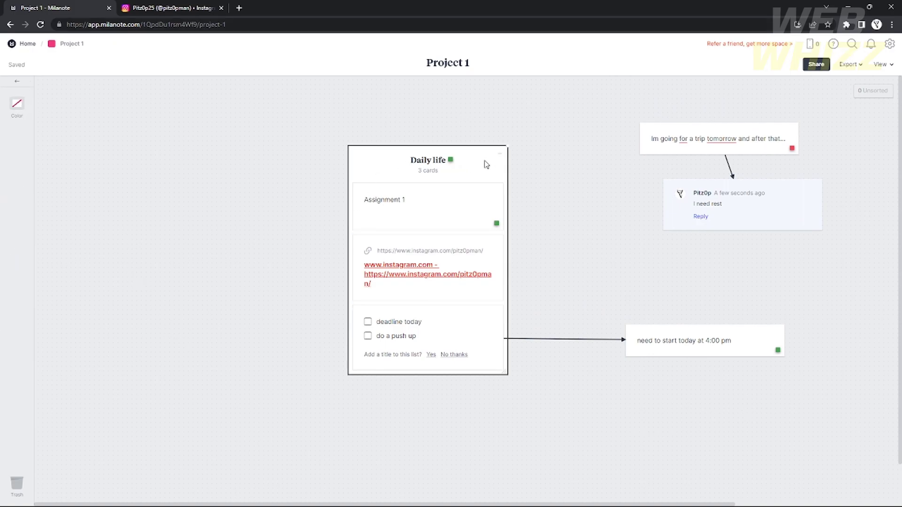
{"action": "left_click", "coordinate": [747, 139]}
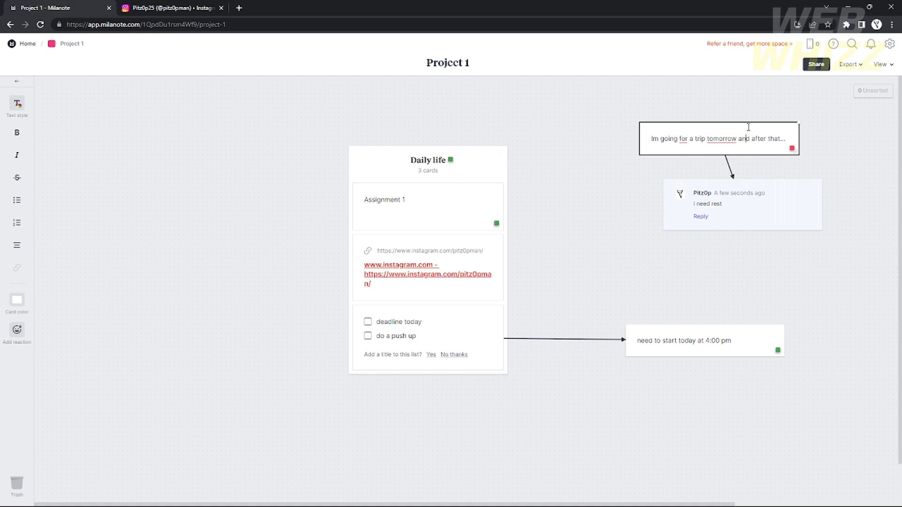
{"action": "left_click", "coordinate": [17, 103]}
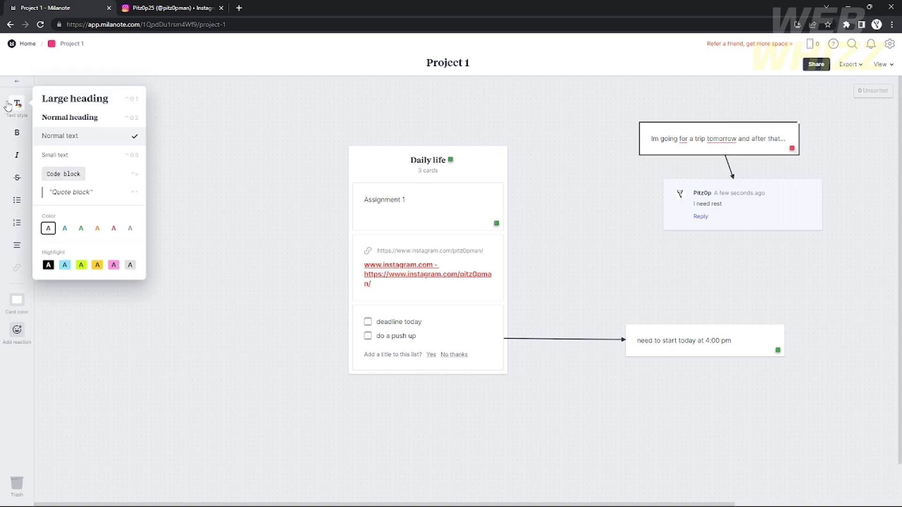
{"action": "left_click", "coordinate": [80, 266]}
{"action": "left_click", "coordinate": [78, 123]}
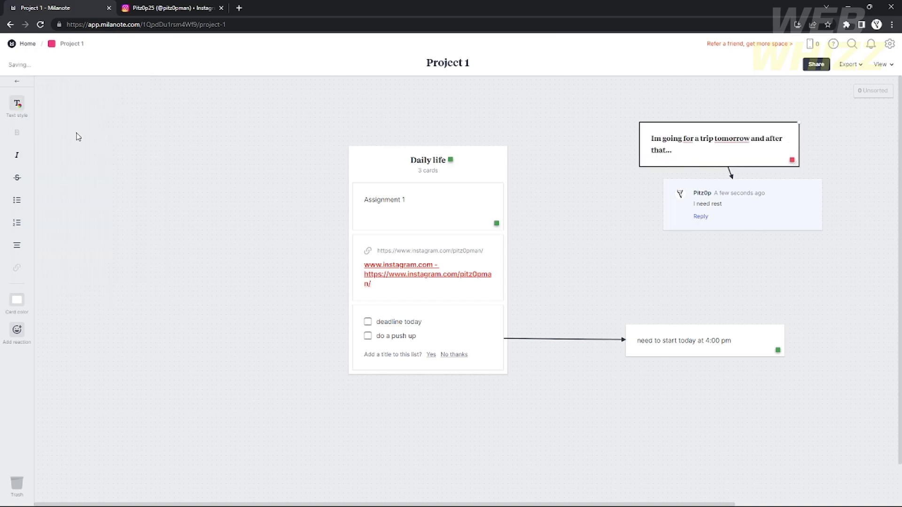
{"action": "left_click", "coordinate": [17, 155]}
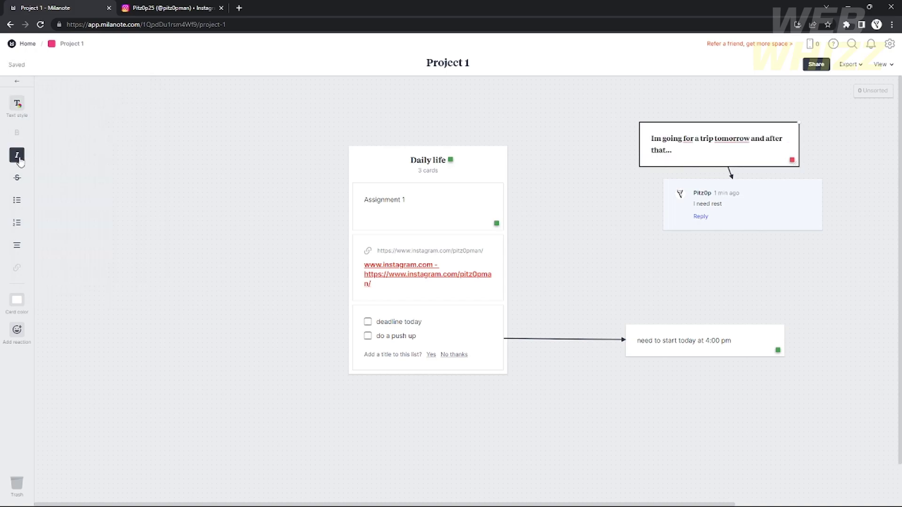
{"action": "left_click", "coordinate": [705, 143]}
{"action": "left_click", "coordinate": [17, 155]}
{"action": "key", "text": "Escape"}
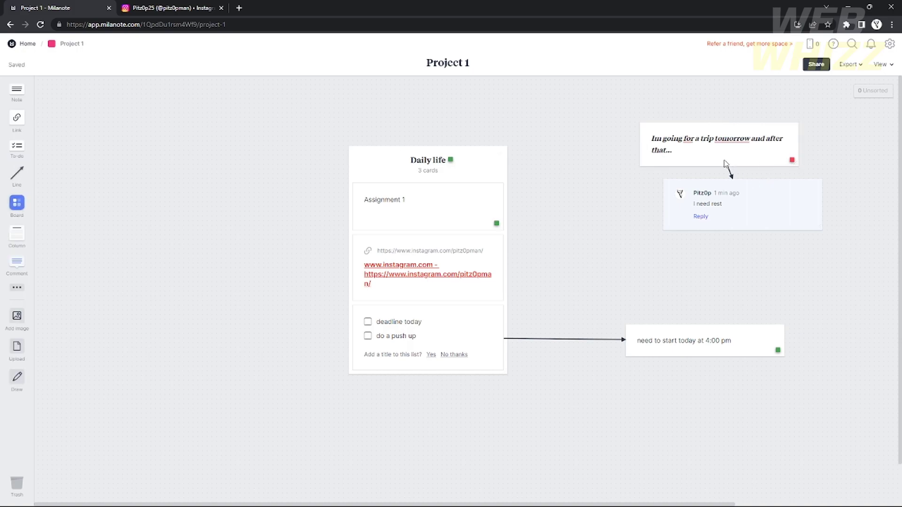
Give the I need rest comment an orange strip and the Daily life column a pink strip.
{"action": "left_click", "coordinate": [729, 197]}
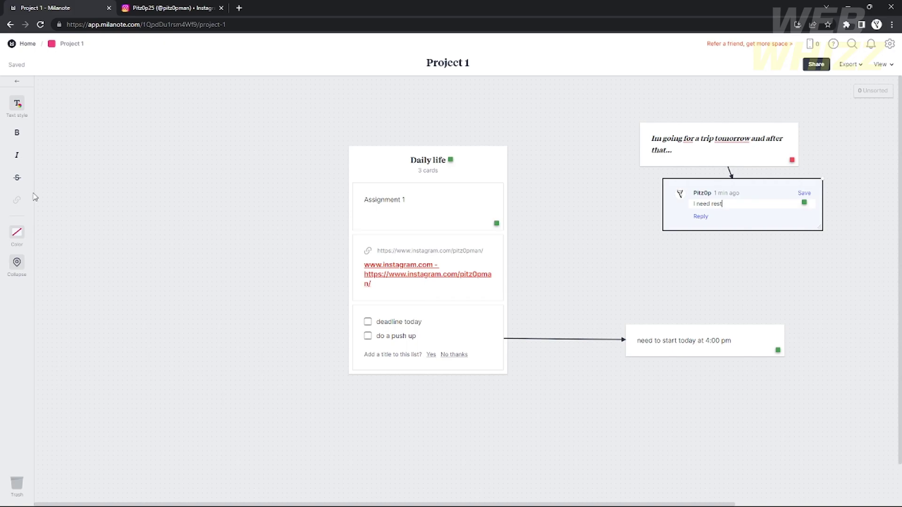
{"action": "left_click", "coordinate": [17, 232]}
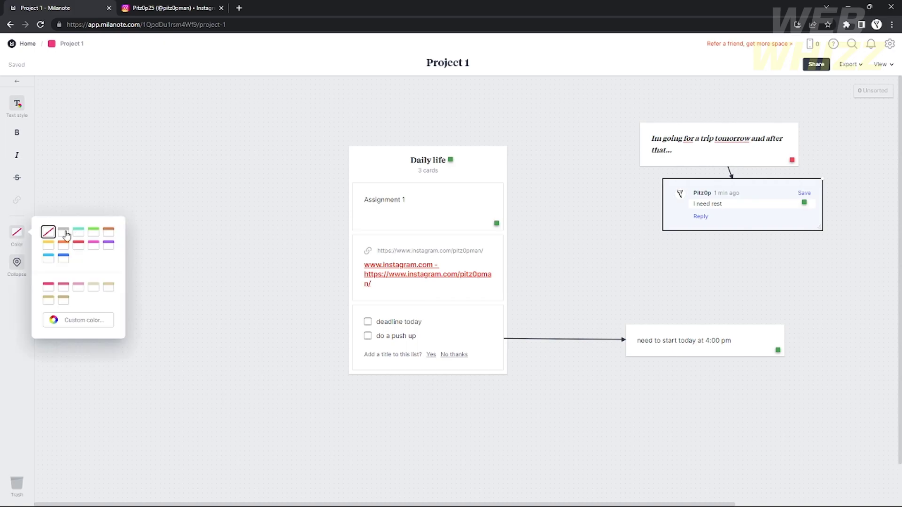
{"action": "left_click", "coordinate": [109, 233]}
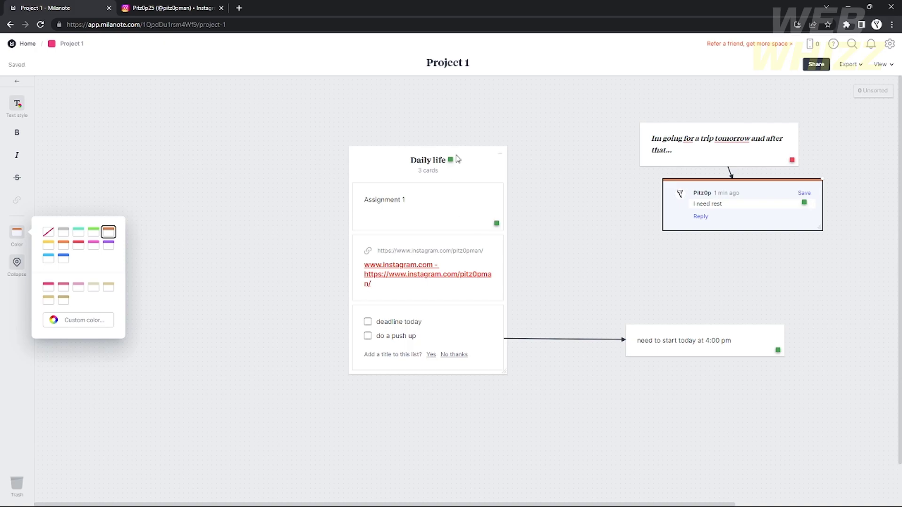
{"action": "double_click", "coordinate": [441, 161]}
{"action": "left_click", "coordinate": [17, 105]}
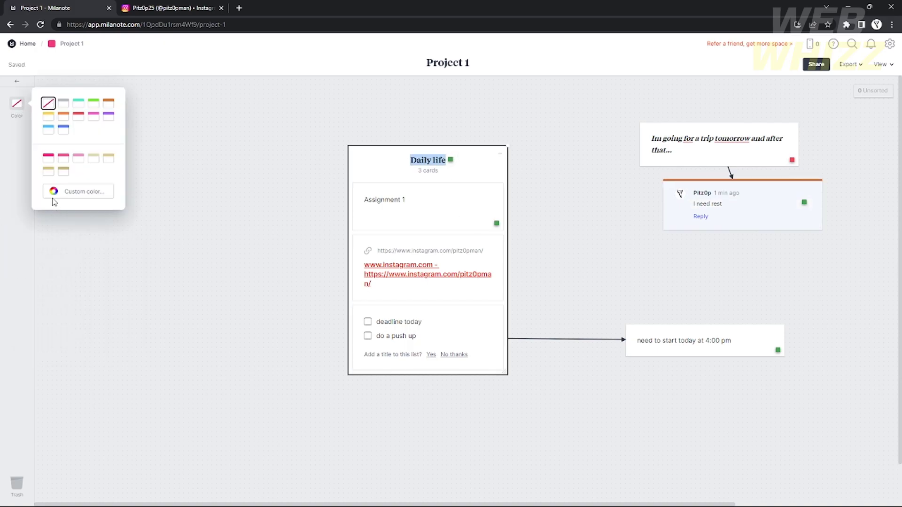
{"action": "left_click", "coordinate": [48, 159]}
{"action": "left_click", "coordinate": [665, 279]}
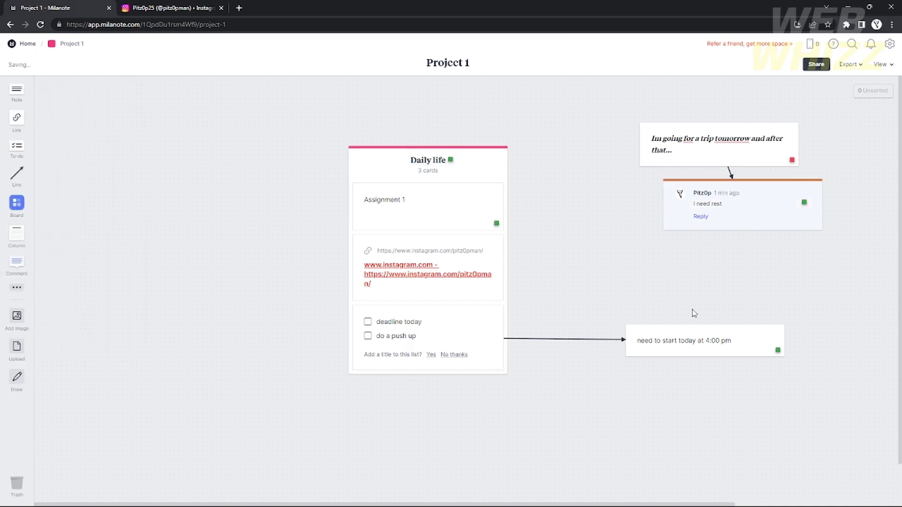
Make the 4:00 pm note a brown numbered item and turn the trip note red.
{"action": "left_click", "coordinate": [731, 341]}
{"action": "left_click", "coordinate": [16, 200]}
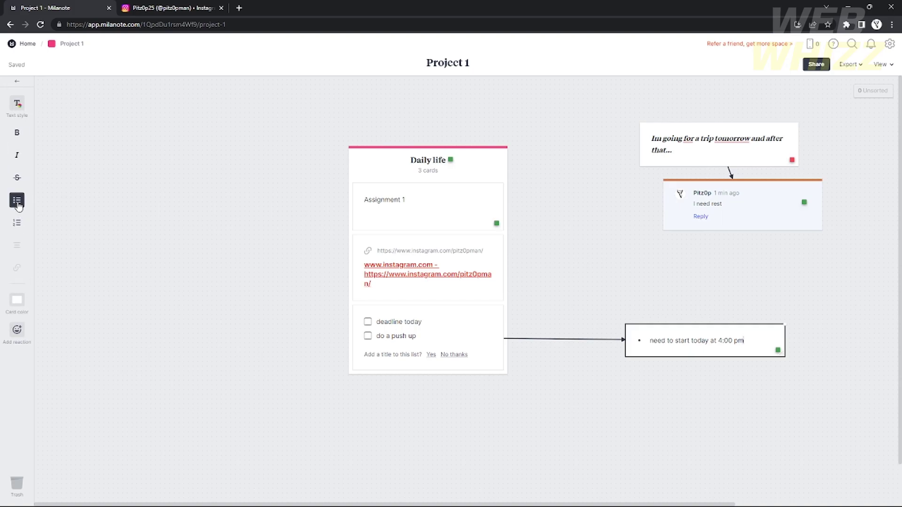
{"action": "left_click", "coordinate": [16, 201]}
{"action": "left_click", "coordinate": [17, 223]}
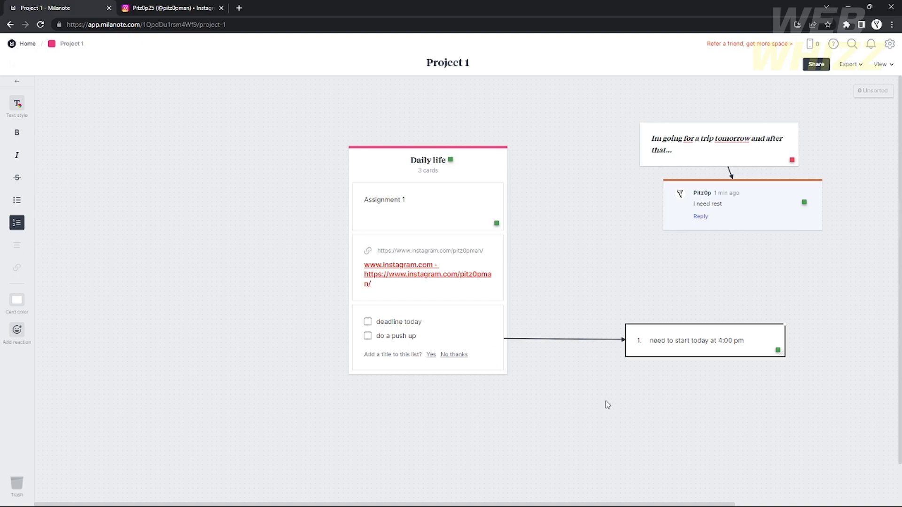
{"action": "left_click", "coordinate": [25, 302]}
{"action": "left_click", "coordinate": [108, 331]}
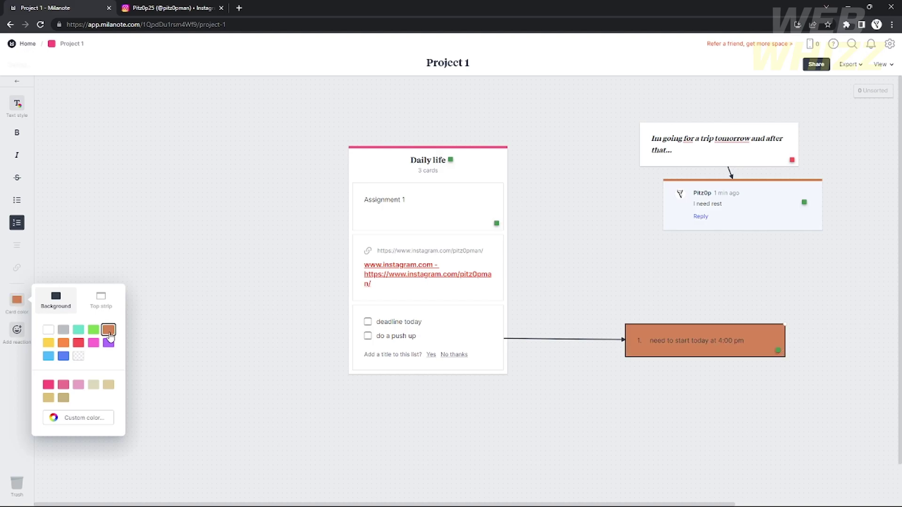
{"action": "left_click", "coordinate": [662, 211]}
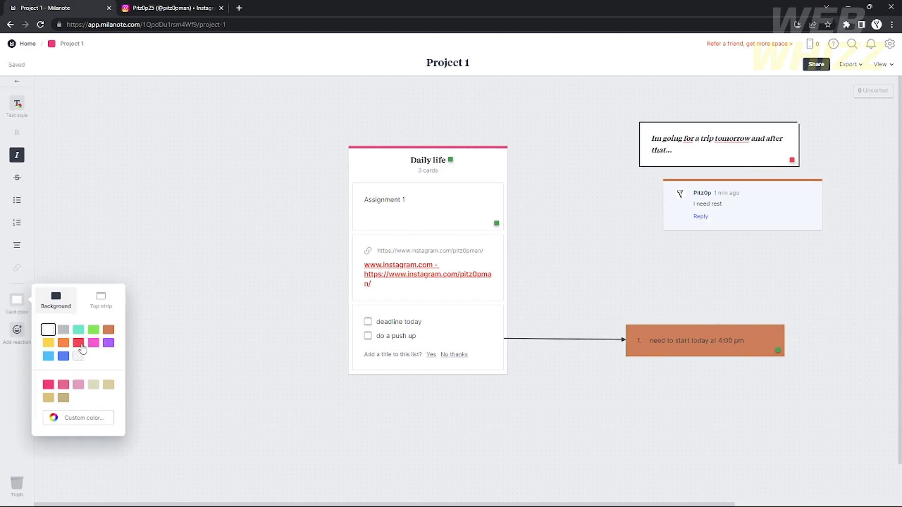
{"action": "left_click", "coordinate": [80, 345]}
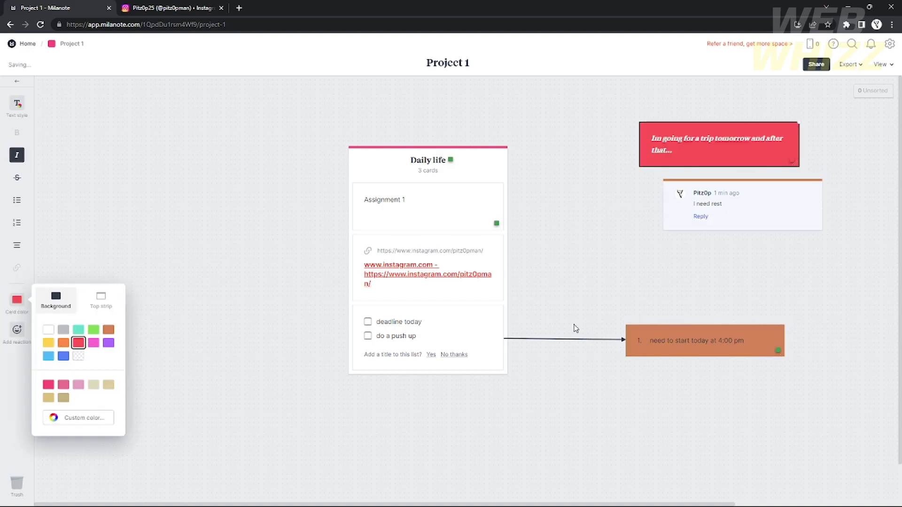
{"action": "left_click", "coordinate": [573, 327]}
Move the Daily life column left and shift the 4:00 pm note and comment down-left.
{"action": "left_click_drag", "start_coordinate": [456, 163], "coordinate": [286, 143]}
{"action": "left_click_drag", "start_coordinate": [695, 344], "coordinate": [511, 415]}
{"action": "left_click_drag", "start_coordinate": [738, 212], "coordinate": [616, 277]}
Draw an arrow from the red trip note to the comment and set the 4:00 pm note below the column.
{"action": "left_click_drag", "start_coordinate": [17, 174], "coordinate": [640, 269]}
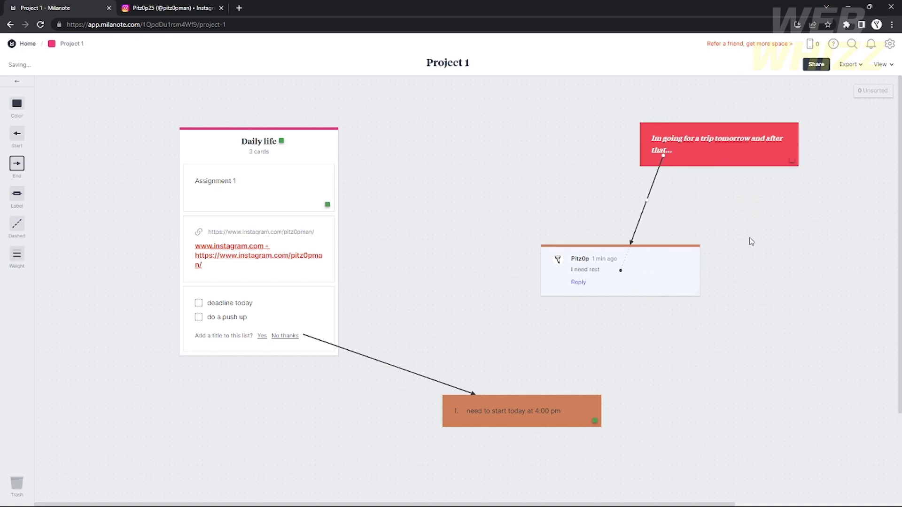
{"action": "left_click_drag", "start_coordinate": [662, 157], "coordinate": [719, 145]}
{"action": "left_click", "coordinate": [852, 233]}
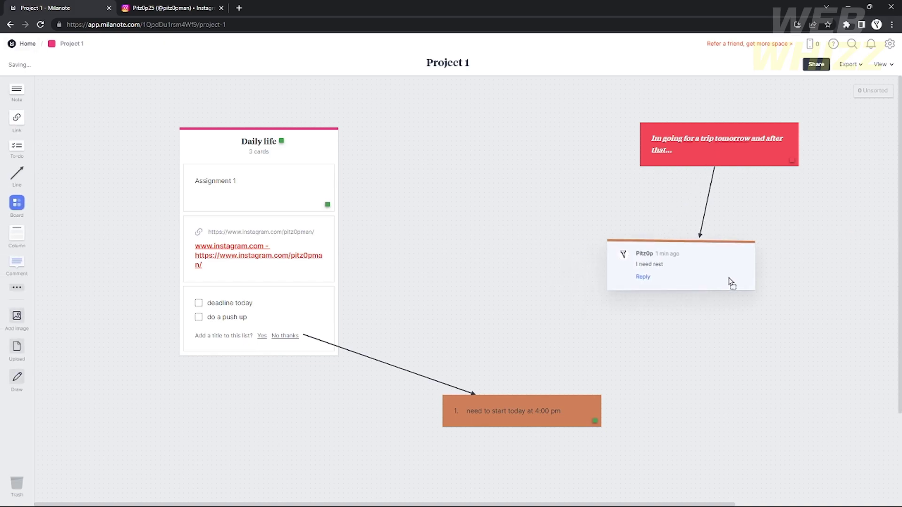
{"action": "left_click_drag", "start_coordinate": [539, 415], "coordinate": [267, 420]}
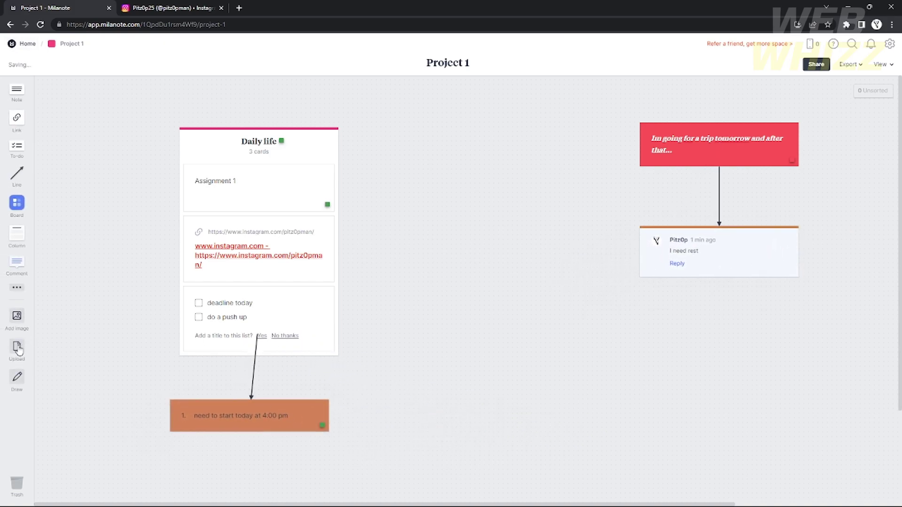
{"action": "left_click", "coordinate": [18, 318]}
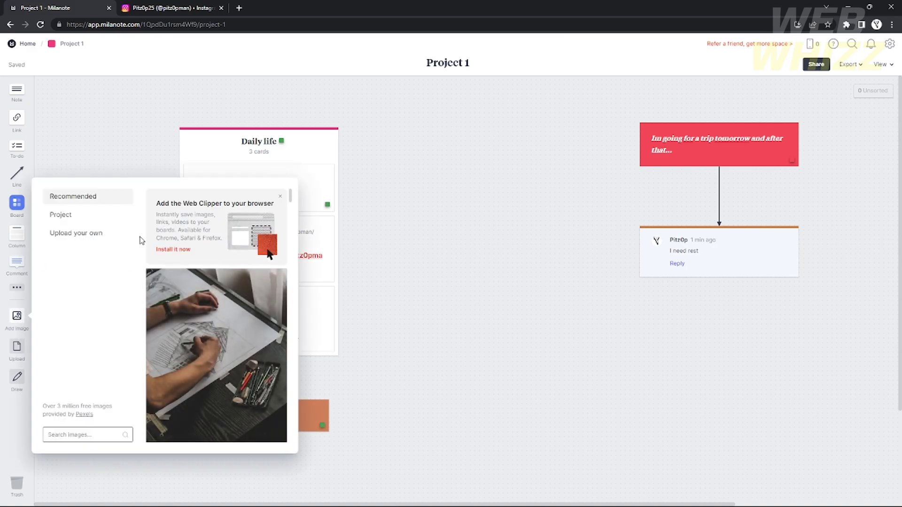
Place the Project-suggested office meeting photo beside the Daily life column, then switch to Draw mode.
{"action": "left_click", "coordinate": [76, 216]}
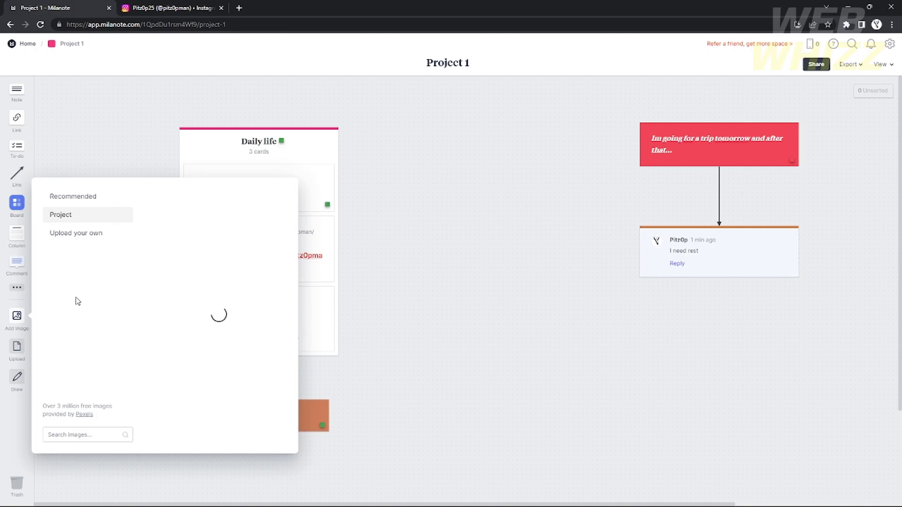
{"action": "left_click_drag", "start_coordinate": [206, 336], "coordinate": [497, 346]}
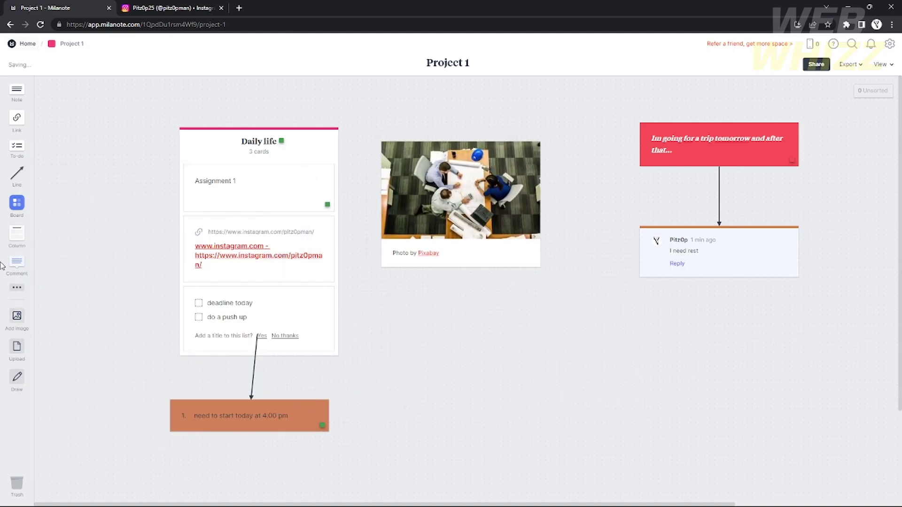
{"action": "left_click", "coordinate": [17, 317]}
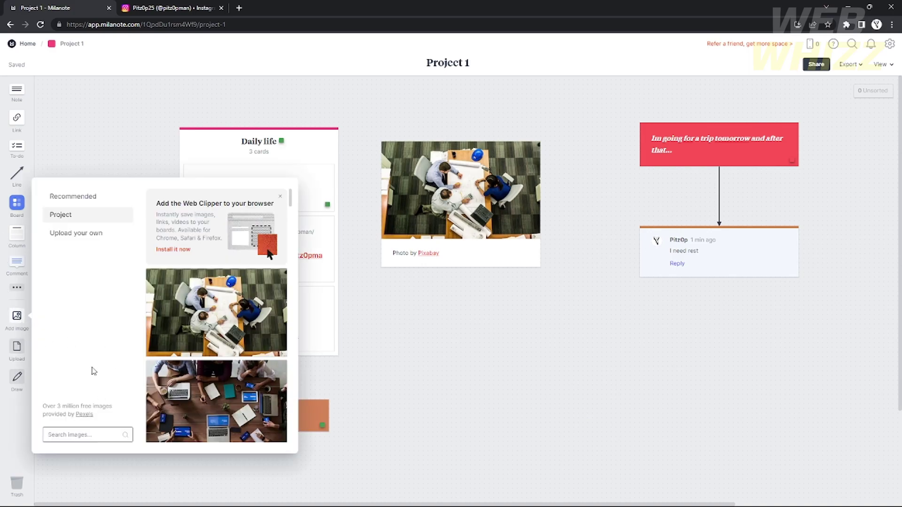
{"action": "left_click", "coordinate": [80, 233]}
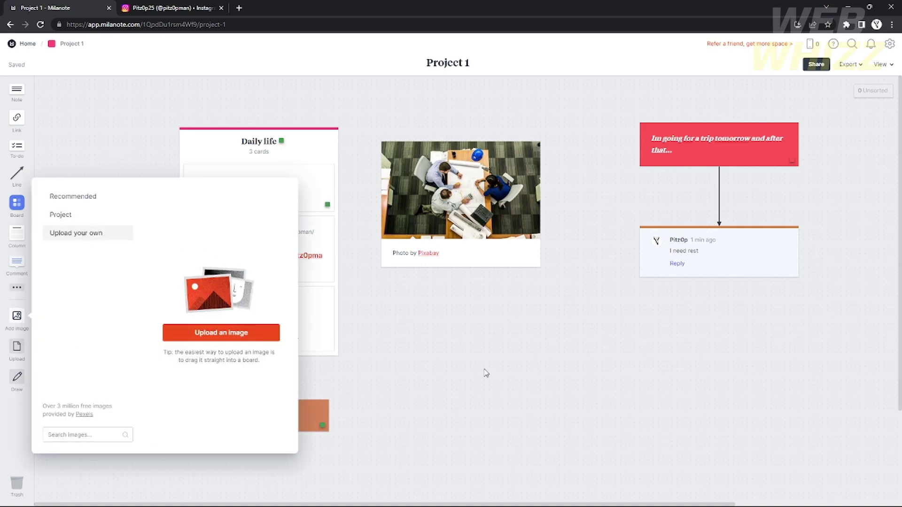
{"action": "left_click", "coordinate": [490, 378]}
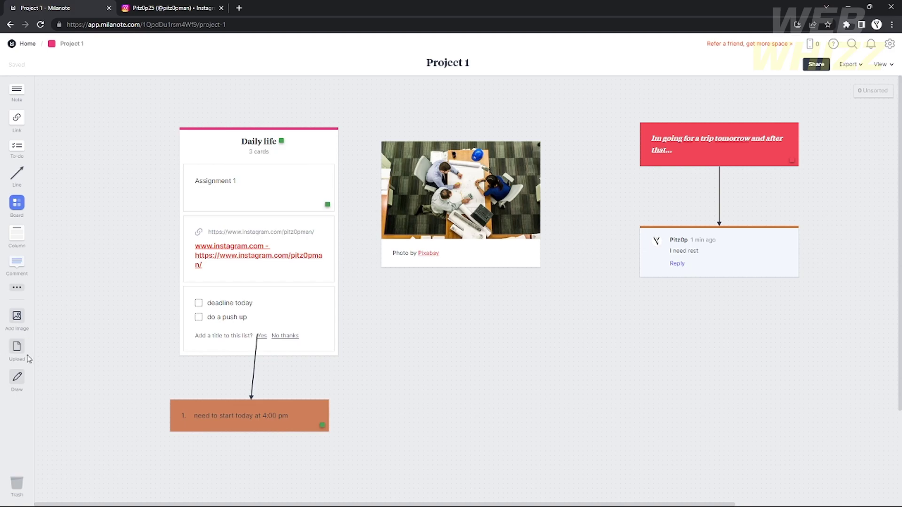
{"action": "left_click", "coordinate": [17, 379]}
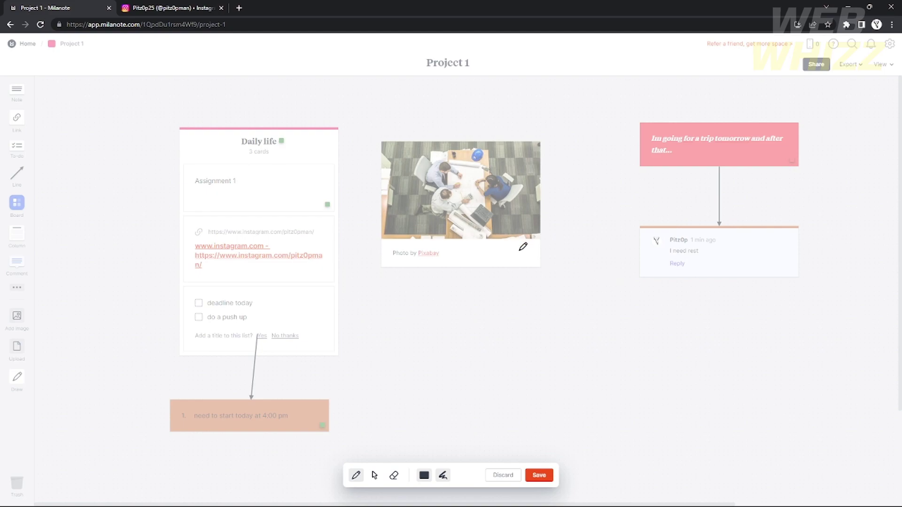
Sketch trial pen strokes and arrowheads below the photo, erasing the test loop.
{"action": "mouse_move", "coordinate": [382, 286]}
{"action": "left_mouse_down"}
{"action": "mouse_move", "coordinate": [420, 315]}
{"action": "mouse_move", "coordinate": [474, 284]}
{"action": "mouse_move", "coordinate": [467, 346]}
{"action": "mouse_move", "coordinate": [394, 315]}
{"action": "mouse_move", "coordinate": [384, 288]}
{"action": "left_mouse_up"}
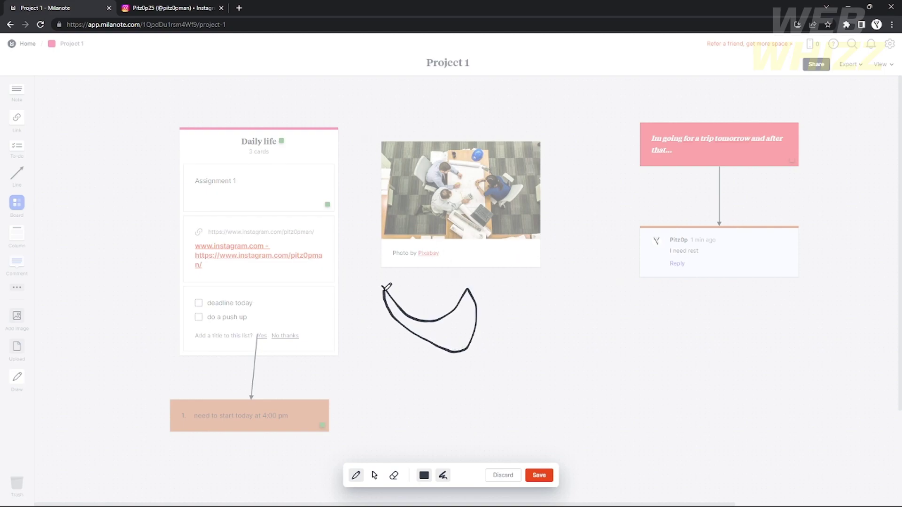
{"action": "left_click", "coordinate": [394, 475]}
{"action": "left_click", "coordinate": [447, 313]}
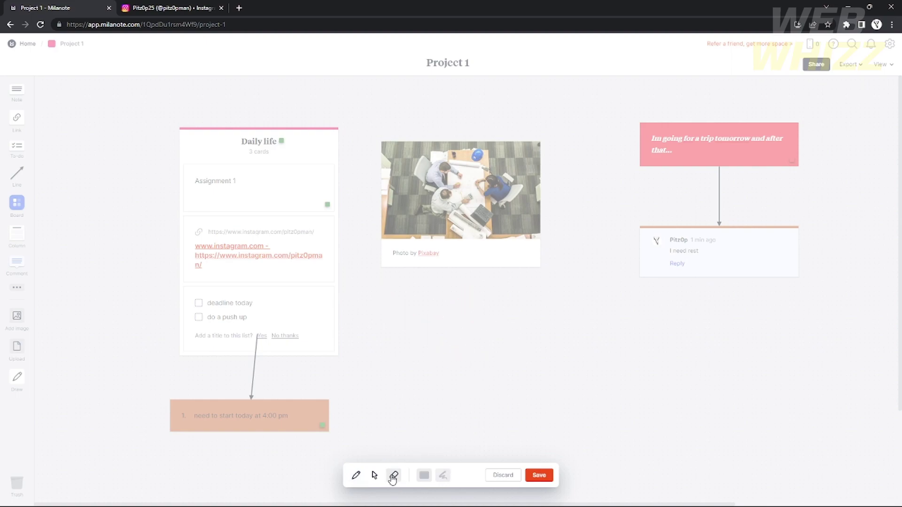
{"action": "left_click", "coordinate": [374, 475]}
{"action": "left_click", "coordinate": [356, 478]}
{"action": "mouse_move", "coordinate": [480, 285]}
{"action": "left_mouse_down"}
{"action": "mouse_move", "coordinate": [561, 354]}
{"action": "mouse_move", "coordinate": [693, 303]}
{"action": "left_mouse_up"}
{"action": "left_click_drag", "start_coordinate": [678, 295], "coordinate": [718, 324]}
{"action": "mouse_move", "coordinate": [505, 278]}
{"action": "left_mouse_down"}
{"action": "mouse_move", "coordinate": [456, 268]}
{"action": "mouse_move", "coordinate": [463, 305]}
{"action": "left_mouse_up"}
Switch to the thickest brush and blue colour, drawing thick strokes below the photo.
{"action": "left_click", "coordinate": [443, 476]}
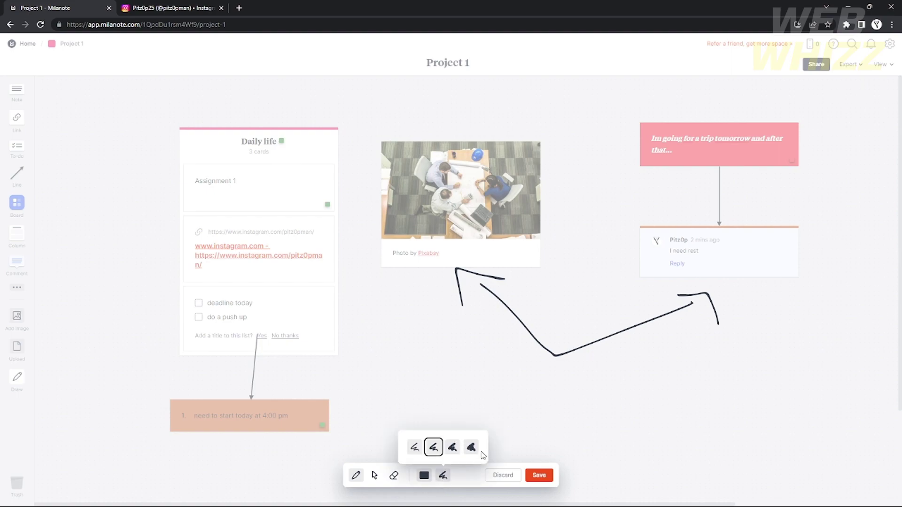
{"action": "left_click", "coordinate": [471, 447]}
{"action": "mouse_move", "coordinate": [425, 340]}
{"action": "left_mouse_down"}
{"action": "mouse_move", "coordinate": [505, 408]}
{"action": "mouse_move", "coordinate": [739, 357]}
{"action": "mouse_move", "coordinate": [738, 398]}
{"action": "left_mouse_up"}
{"action": "left_click_drag", "start_coordinate": [442, 324], "coordinate": [405, 375]}
{"action": "left_click", "coordinate": [429, 476]}
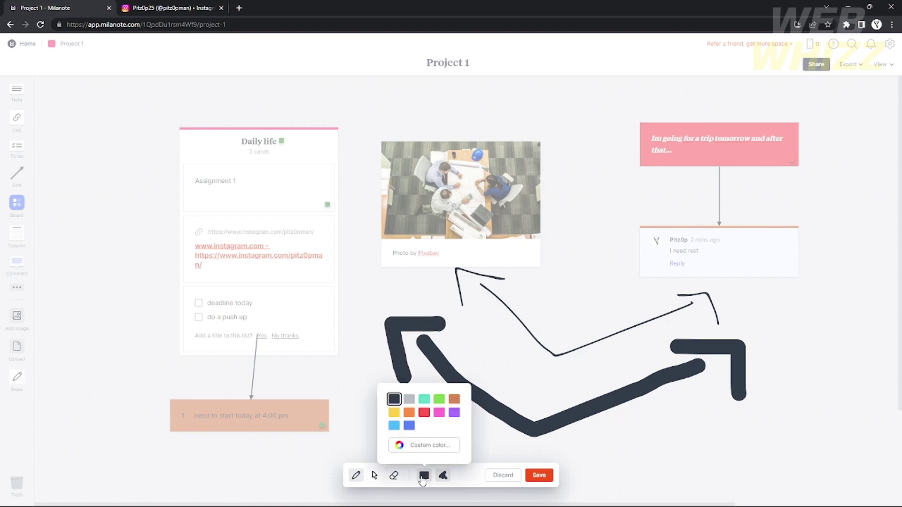
{"action": "left_click", "coordinate": [409, 426]}
{"action": "mouse_move", "coordinate": [548, 419]}
{"action": "left_mouse_down"}
{"action": "mouse_move", "coordinate": [533, 426]}
{"action": "mouse_move", "coordinate": [444, 356]}
{"action": "left_mouse_up"}
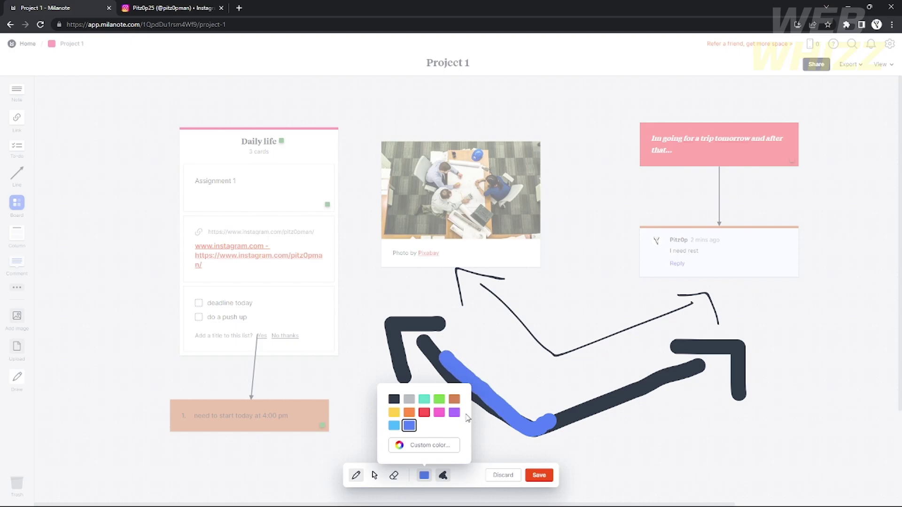
{"action": "left_click", "coordinate": [490, 446]}
{"action": "left_click_drag", "start_coordinate": [545, 450], "coordinate": [655, 403]}
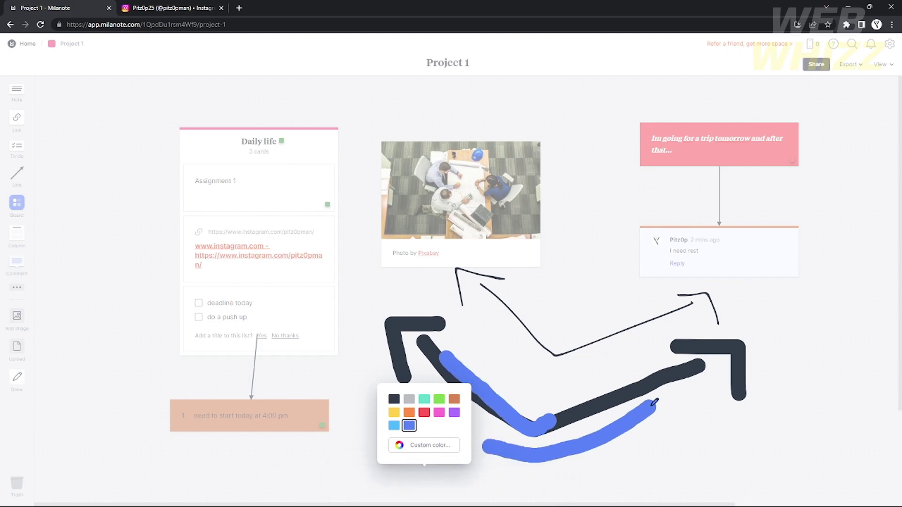
{"action": "left_click", "coordinate": [424, 474]}
Erase the earlier arrow strokes, draw a thick blue V below the photo and save it.
{"action": "left_click", "coordinate": [394, 475]}
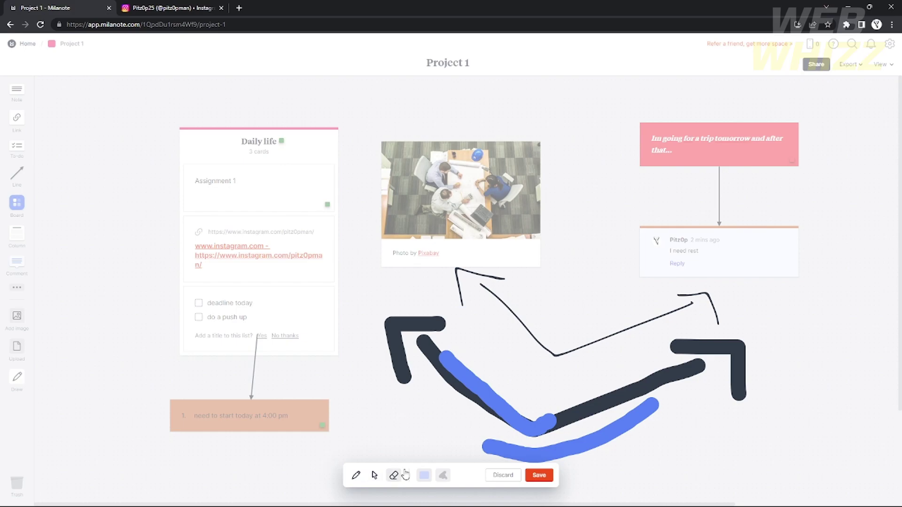
{"action": "mouse_move", "coordinate": [508, 423]}
{"action": "left_mouse_down"}
{"action": "mouse_move", "coordinate": [510, 415]}
{"action": "mouse_move", "coordinate": [526, 451]}
{"action": "mouse_move", "coordinate": [419, 308]}
{"action": "mouse_move", "coordinate": [483, 288]}
{"action": "mouse_move", "coordinate": [715, 345]}
{"action": "mouse_move", "coordinate": [728, 294]}
{"action": "mouse_move", "coordinate": [513, 288]}
{"action": "mouse_move", "coordinate": [430, 303]}
{"action": "left_mouse_up"}
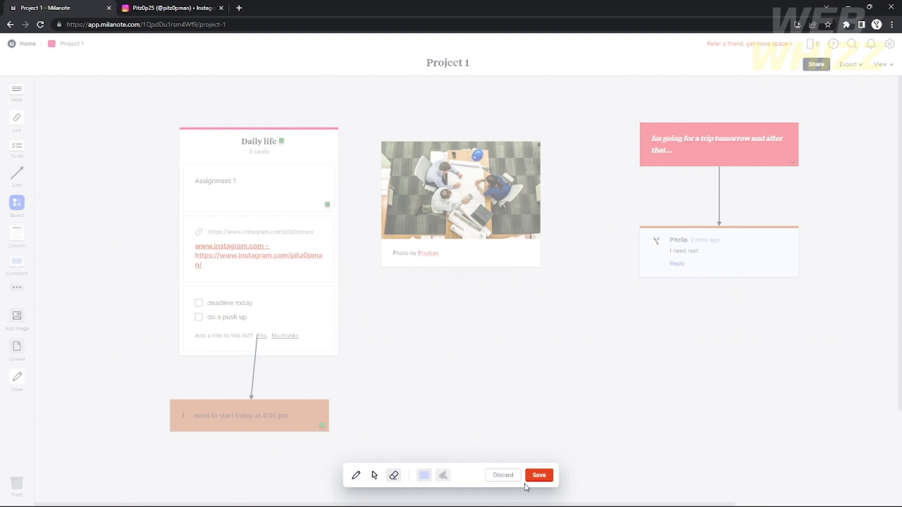
{"action": "left_click", "coordinate": [353, 476]}
{"action": "left_click_drag", "start_coordinate": [412, 318], "coordinate": [688, 328]}
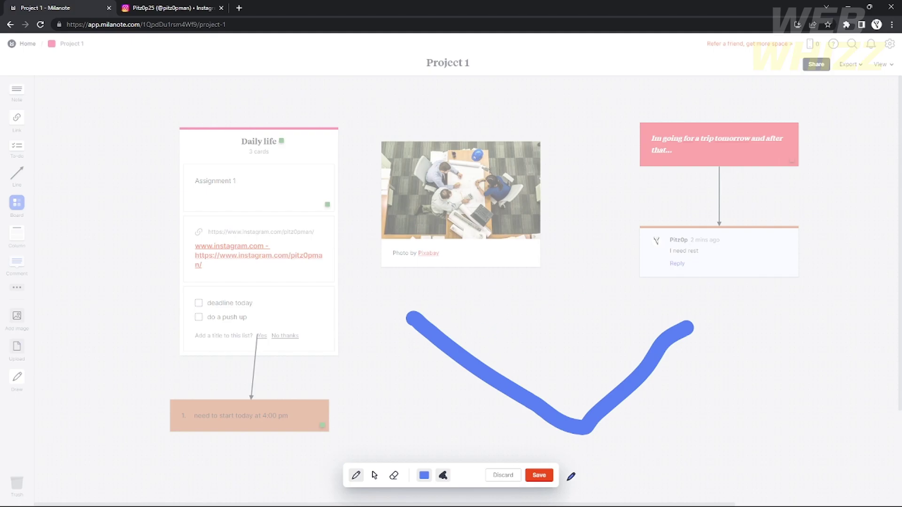
{"action": "left_click", "coordinate": [538, 475]}
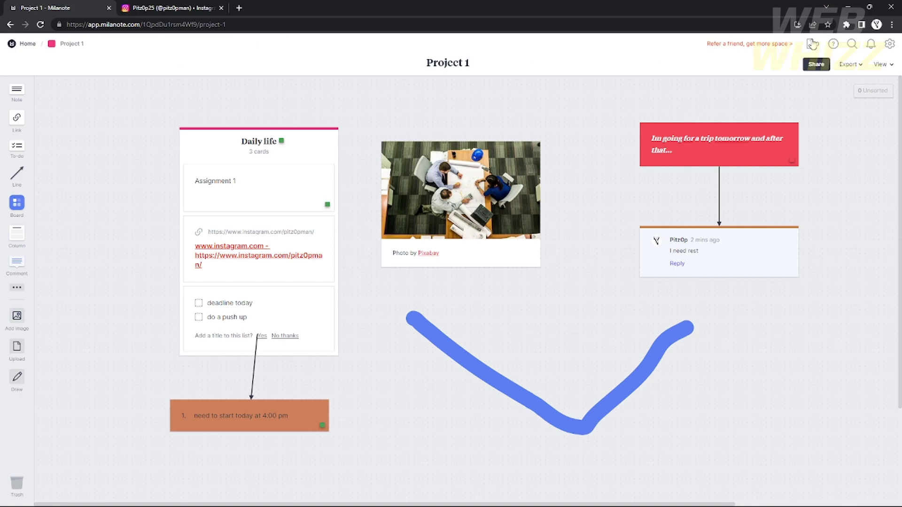
{"action": "left_click", "coordinate": [814, 71]}
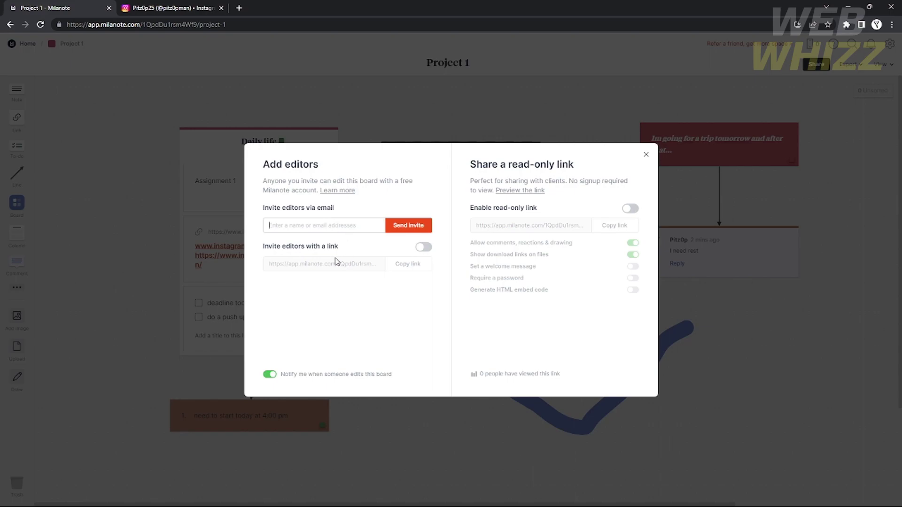
{"action": "left_click", "coordinate": [646, 156]}
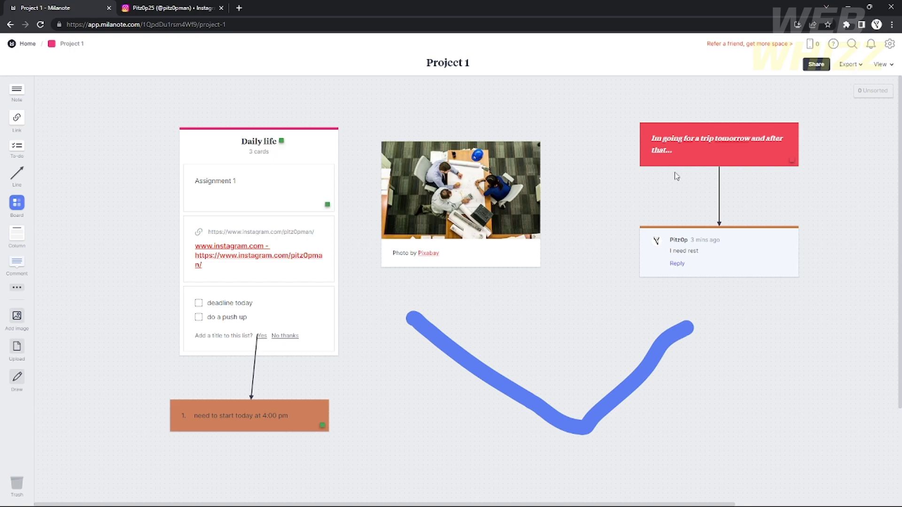
Export the Project 1 board as 'PDF high quality (large file size)'.
{"action": "left_click", "coordinate": [849, 65]}
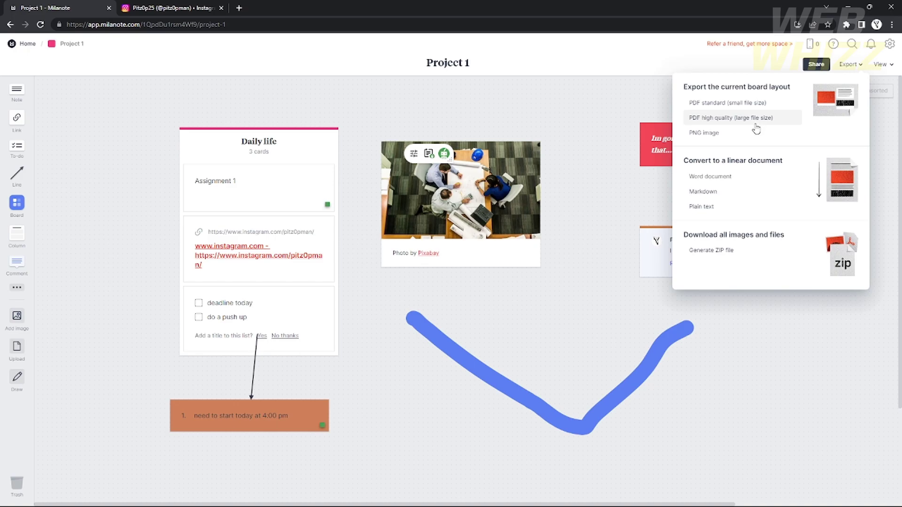
{"action": "left_click", "coordinate": [724, 119]}
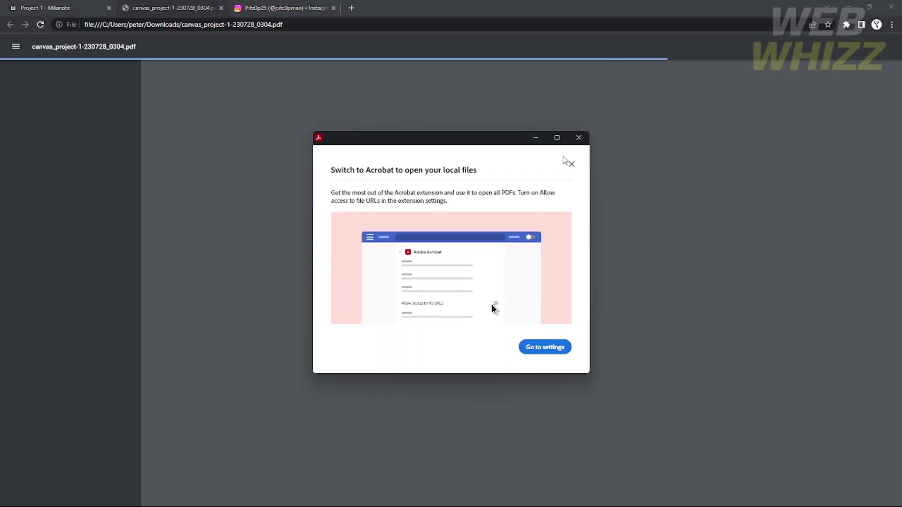
Dismiss the Switch to Acrobat prompt and zoom the exported PDF page to inspect it.
{"action": "left_click", "coordinate": [579, 138]}
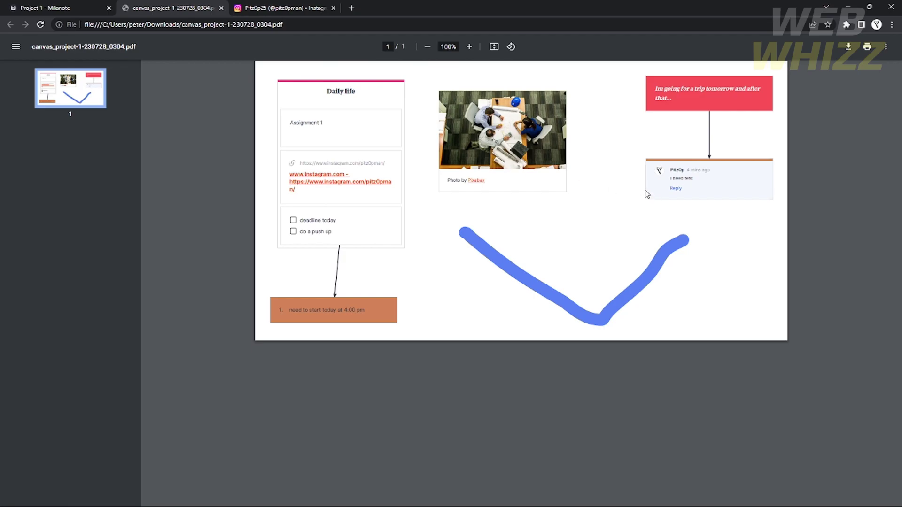
{"action": "scroll", "coordinate": [643, 192], "scroll_direction": "up", "scroll_amount": 5}
{"action": "scroll", "coordinate": [632, 183], "scroll_direction": "down", "scroll_amount": 6}
{"action": "scroll", "coordinate": [475, 74], "scroll_direction": "up", "scroll_amount": 1}
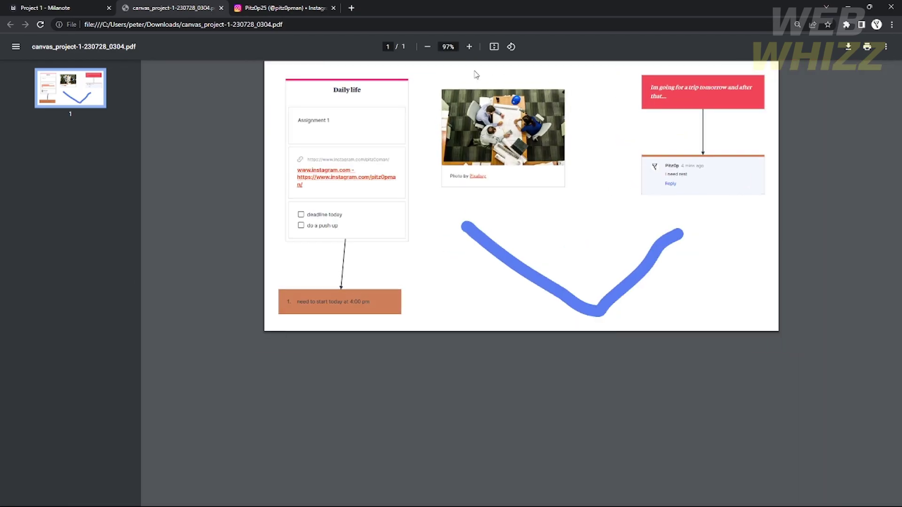
{"action": "scroll", "coordinate": [475, 74], "scroll_direction": "up", "scroll_amount": 3}
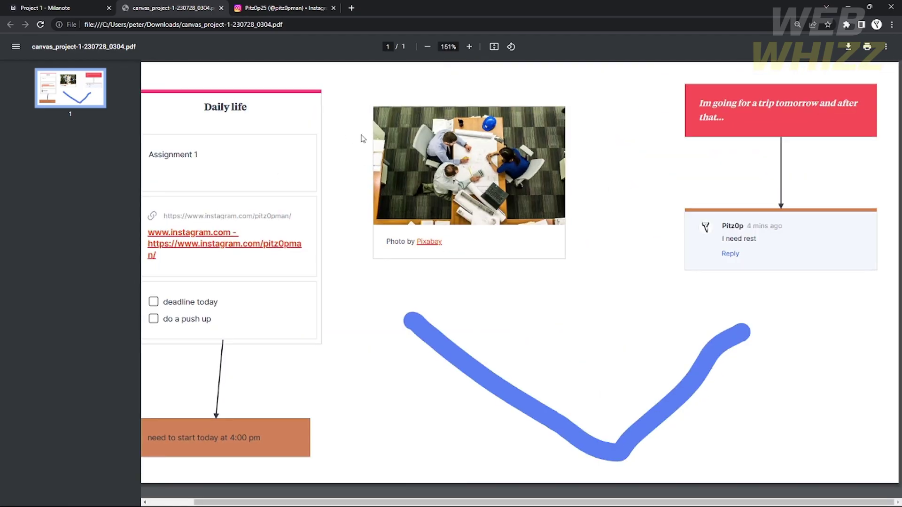